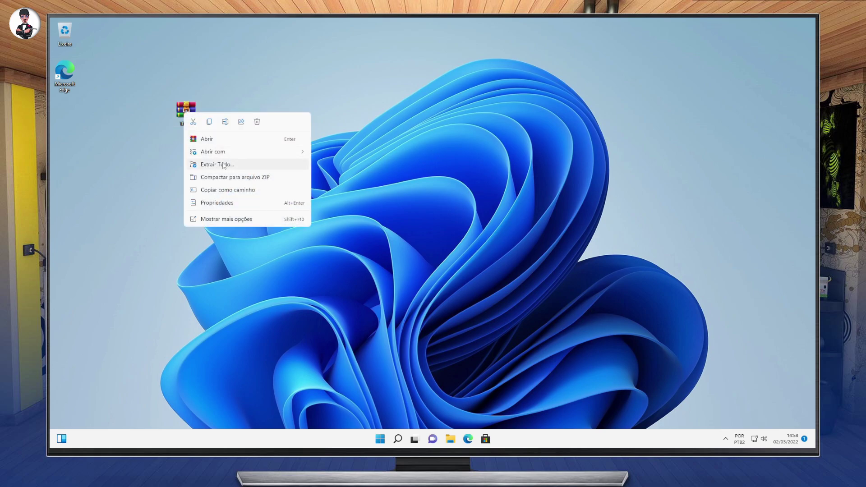
Extract the TIW11 archive into its own TIW11 folder on the desktop and check the extracted contents
{"action": "left_click", "coordinate": [228, 220]}
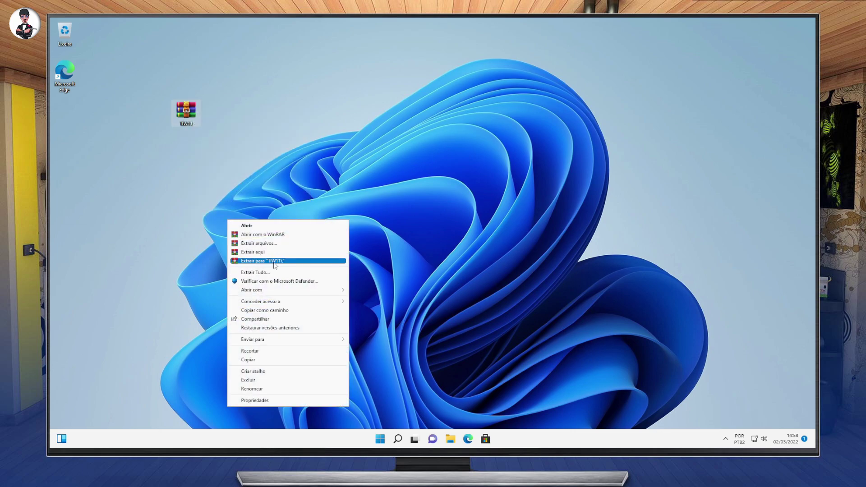
{"action": "left_click", "coordinate": [276, 258]}
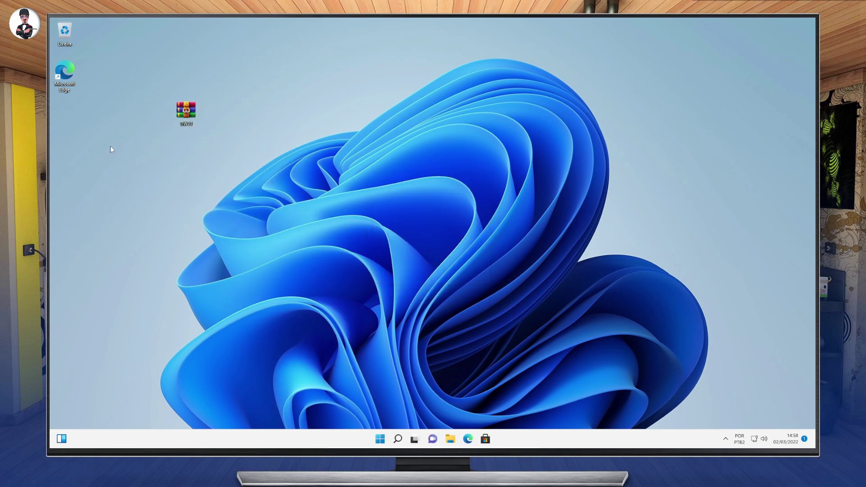
{"action": "left_click_drag", "start_coordinate": [66, 118], "coordinate": [168, 129]}
{"action": "left_click", "coordinate": [210, 166]}
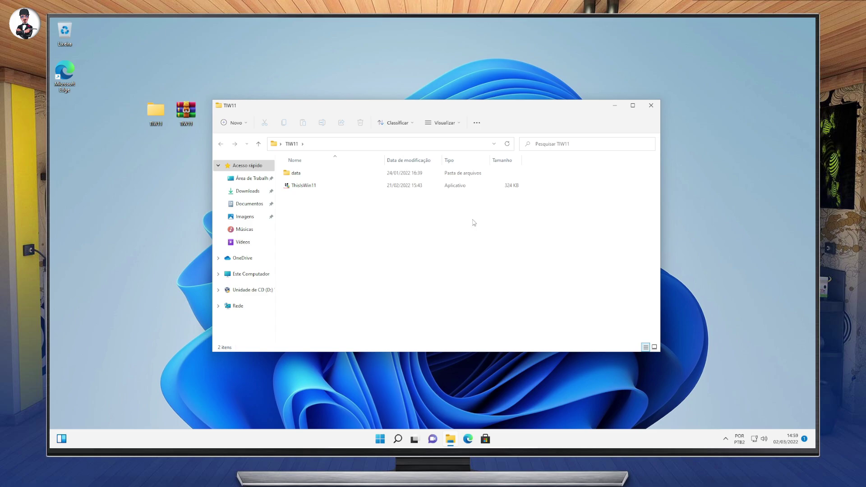
{"action": "left_click", "coordinate": [613, 106]}
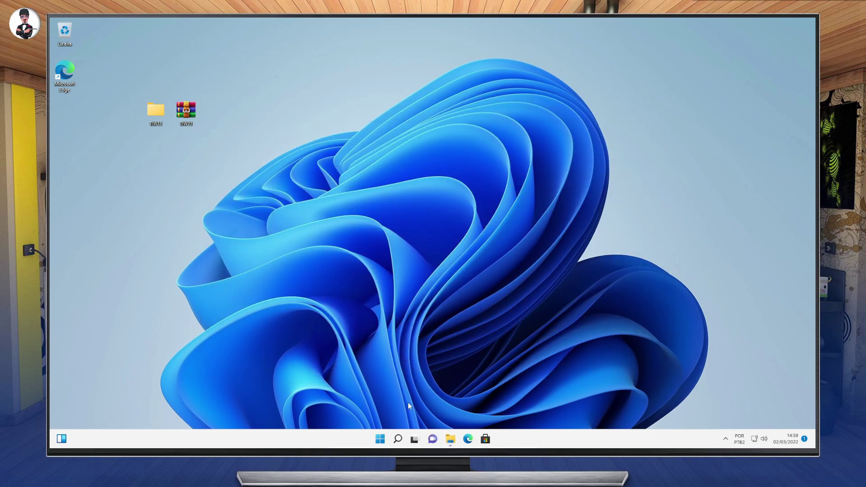
Search Windows for "ge" and open Gerenciador de Tarefas in its detailed view
{"action": "left_click", "coordinate": [380, 438]}
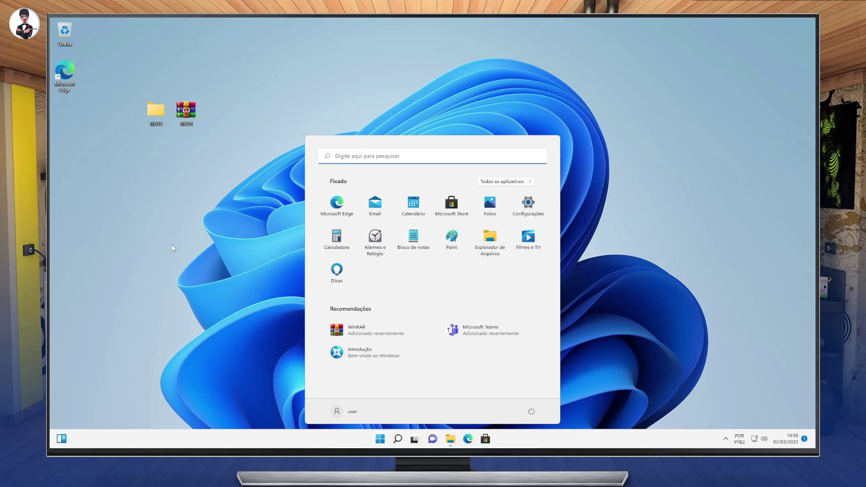
{"action": "left_click", "coordinate": [249, 199]}
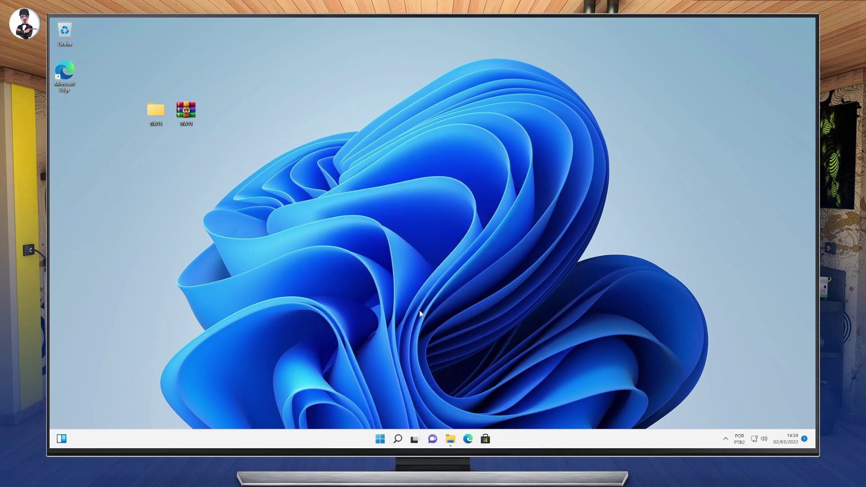
{"action": "left_click", "coordinate": [397, 442]}
{"action": "type", "text": "g"}
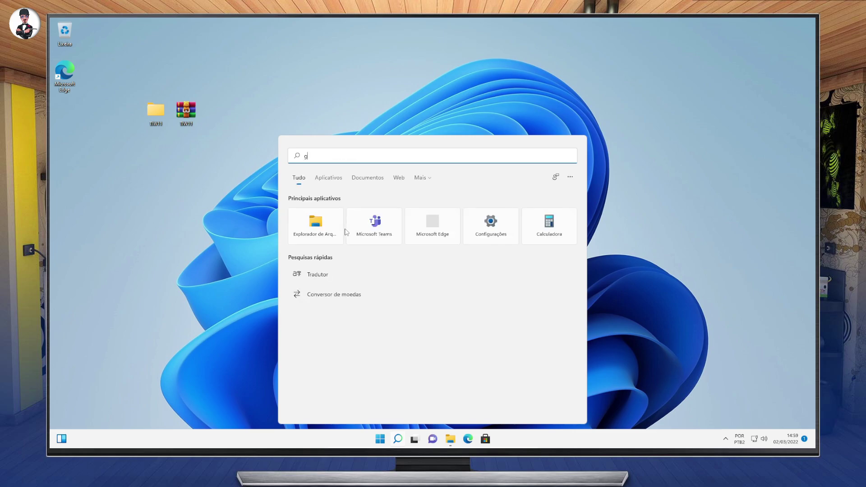
{"action": "type", "text": "e"}
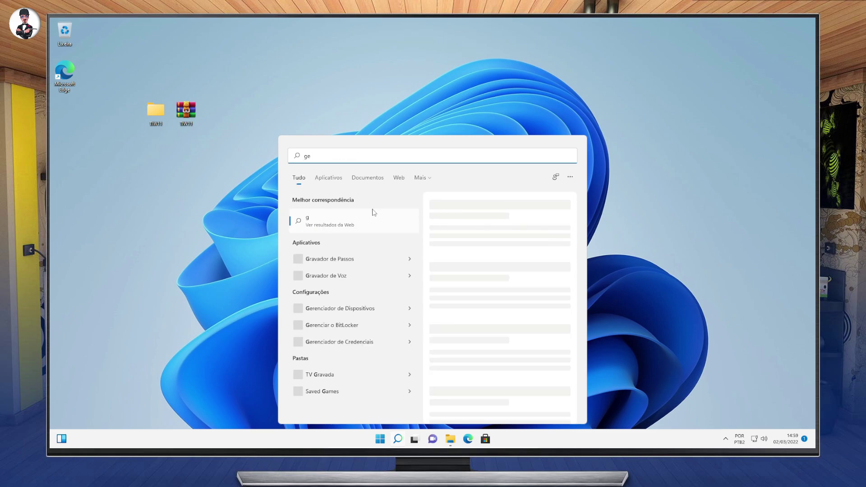
{"action": "left_click", "coordinate": [452, 277]}
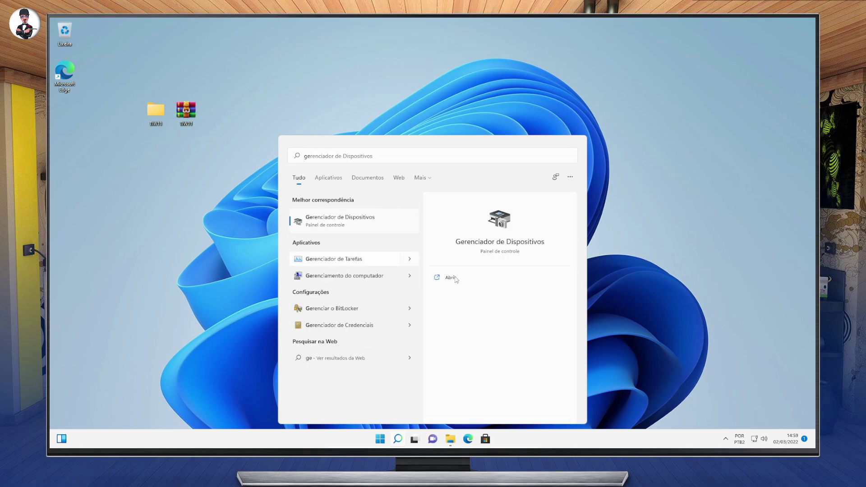
{"action": "left_click", "coordinate": [339, 262]}
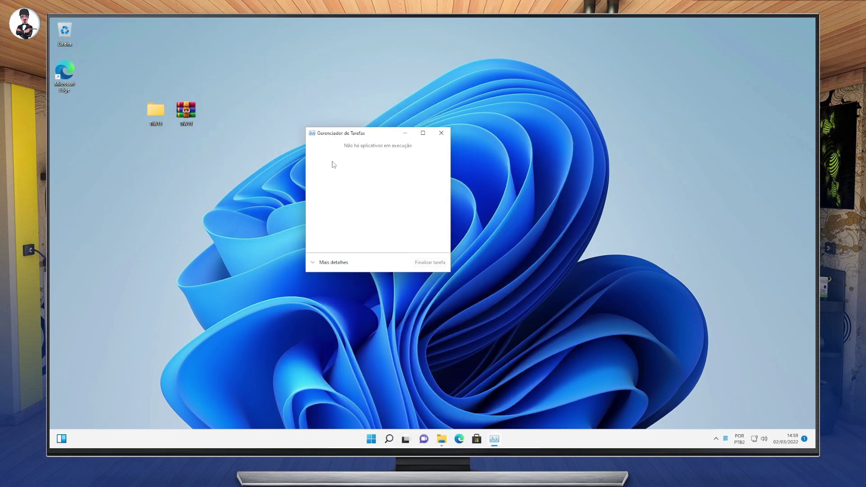
{"action": "left_click", "coordinate": [321, 264]}
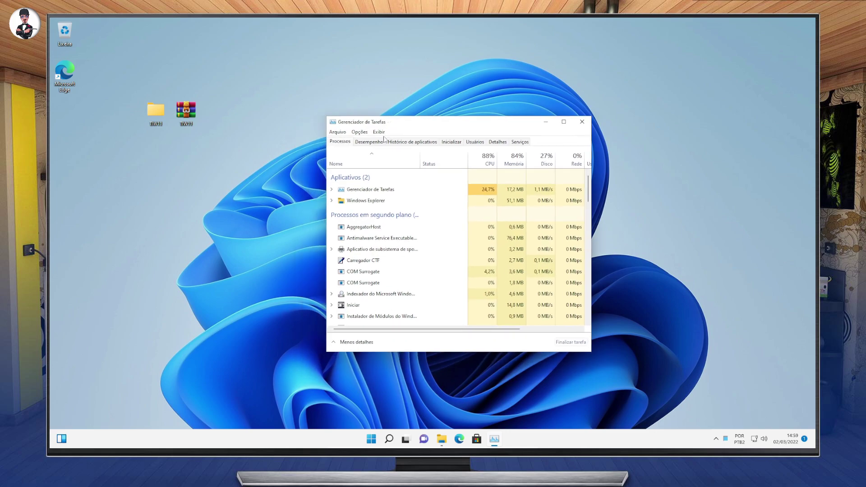
Examine the CPU and memory performance graphs, then close the task manager
{"action": "left_click", "coordinate": [369, 143]}
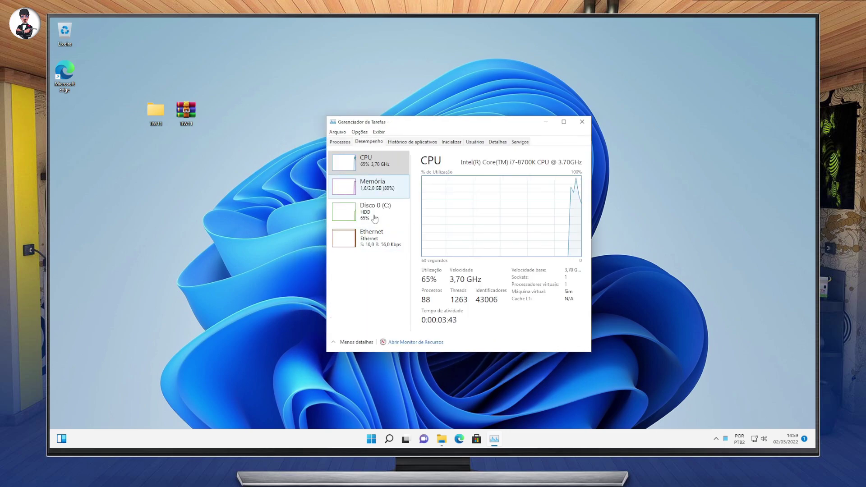
{"action": "left_click", "coordinate": [373, 185]}
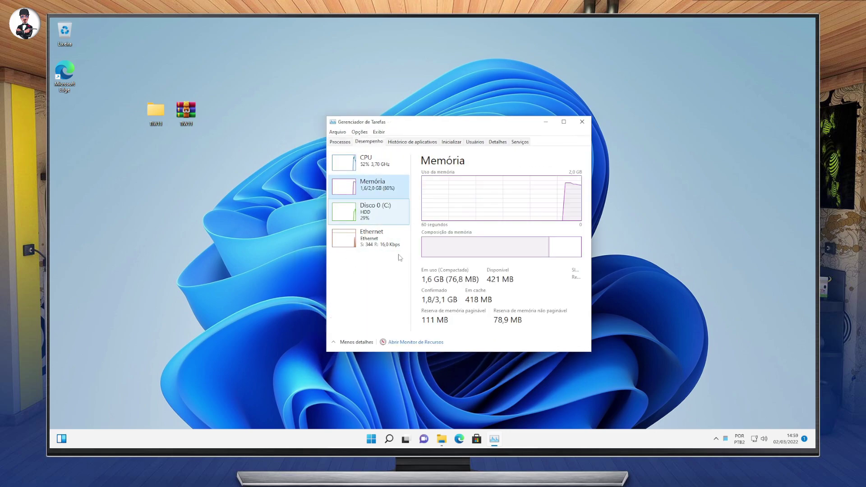
{"action": "left_click", "coordinate": [378, 172]}
{"action": "left_click", "coordinate": [392, 190]}
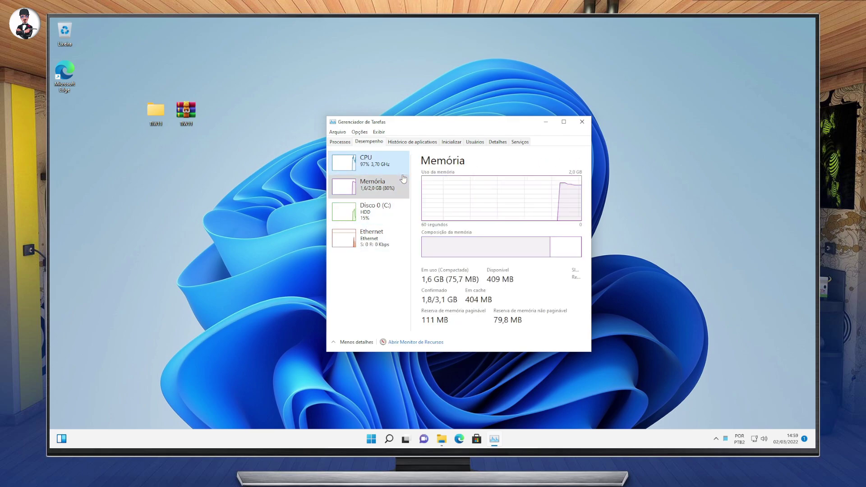
{"action": "left_click", "coordinate": [397, 167]}
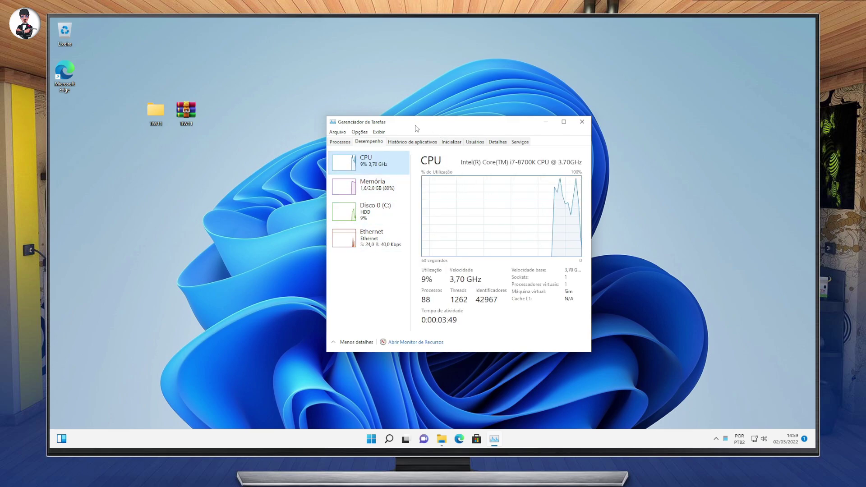
{"action": "left_click_drag", "start_coordinate": [393, 127], "coordinate": [392, 120]}
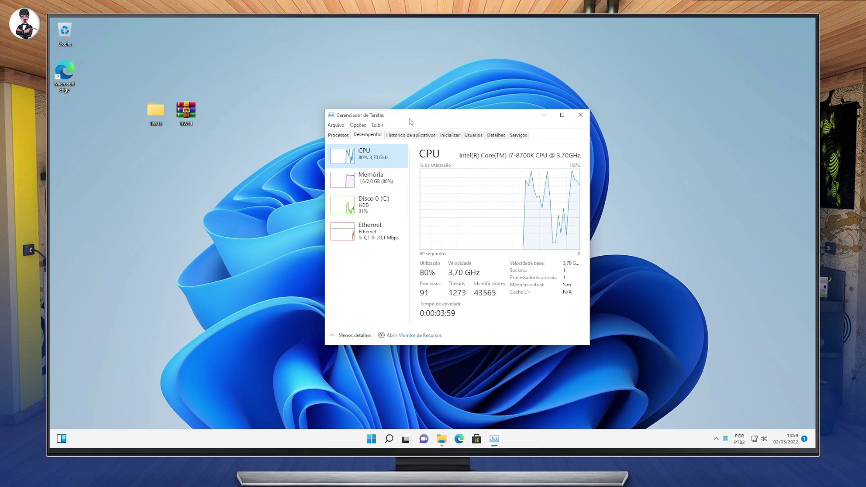
{"action": "left_click_drag", "start_coordinate": [398, 118], "coordinate": [386, 119]}
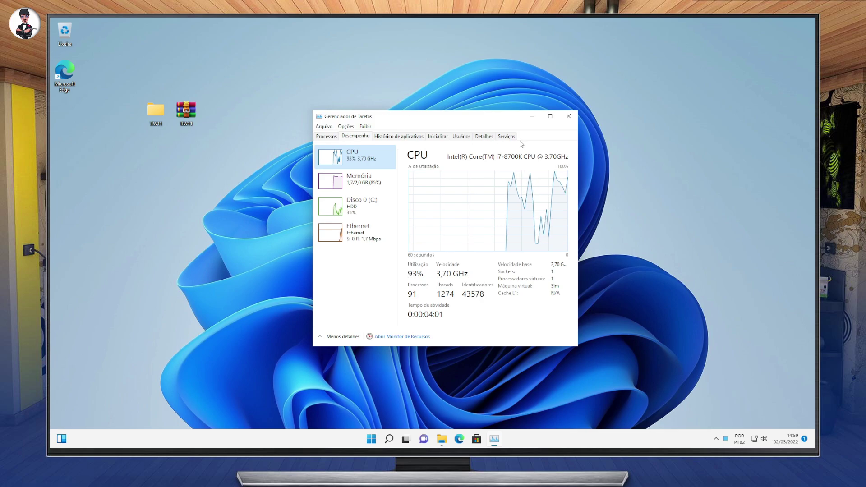
{"action": "left_click", "coordinate": [568, 116]}
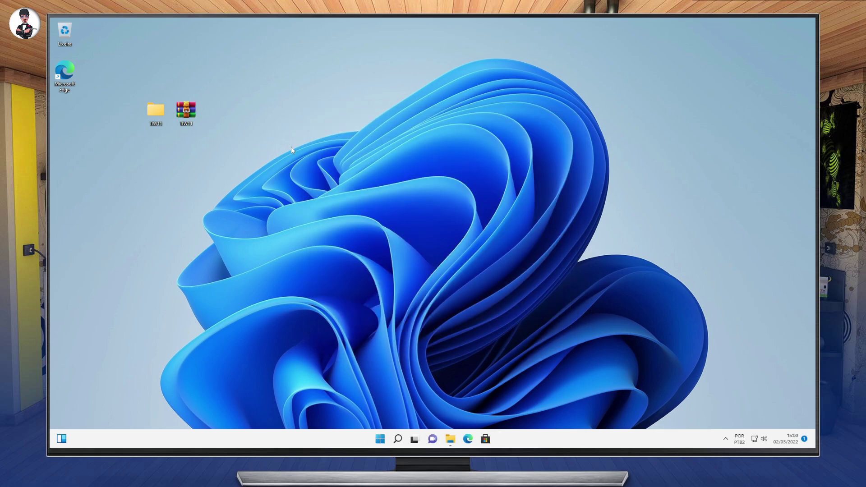
Run ThisIsWin11 from the extracted TIW11 folder as administrator, allow it to make changes, and minimize the folder window
{"action": "left_click_drag", "start_coordinate": [152, 110], "coordinate": [273, 111]}
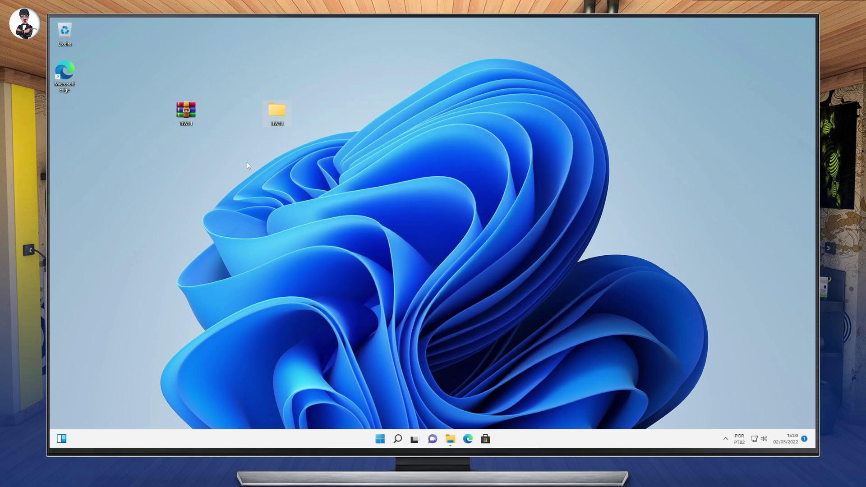
{"action": "double_click", "coordinate": [278, 112]}
{"action": "left_click", "coordinate": [294, 187]}
{"action": "right_click", "coordinate": [299, 188]}
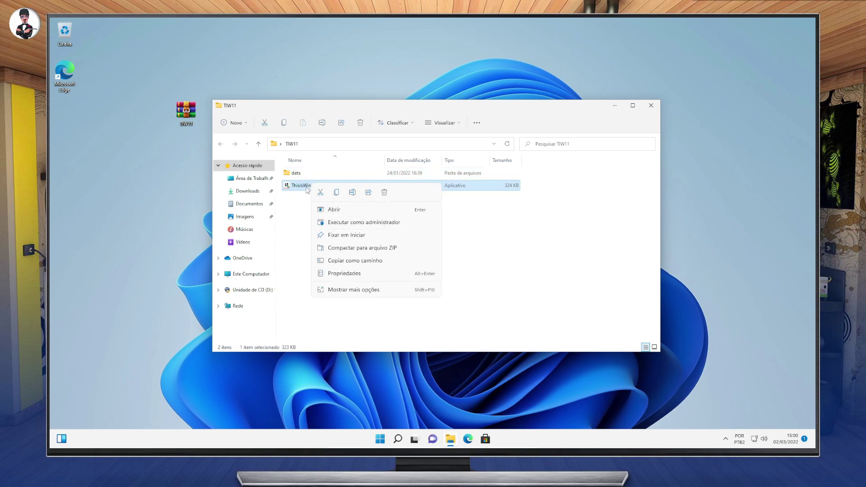
{"action": "left_click", "coordinate": [364, 222]}
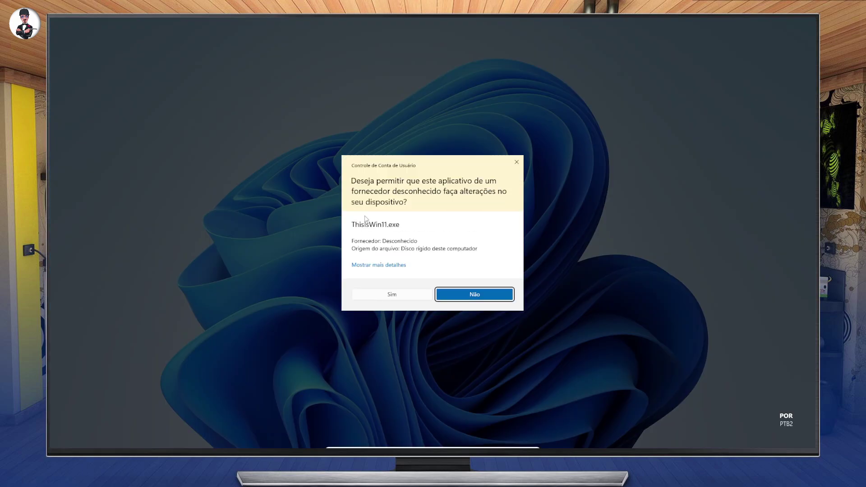
{"action": "left_click", "coordinate": [402, 298]}
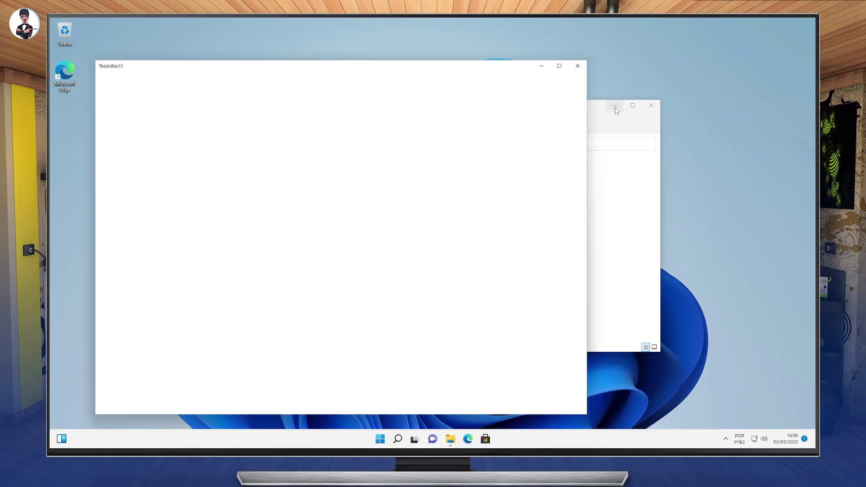
{"action": "left_click", "coordinate": [615, 110]}
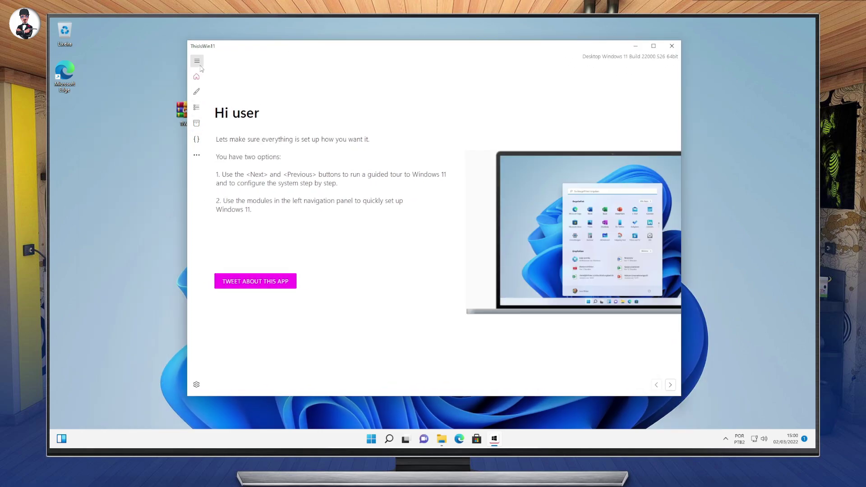
Look through the OpenTweaks, PumpedApp and package installation modules, dismissing the winget message
{"action": "left_click", "coordinate": [196, 92]}
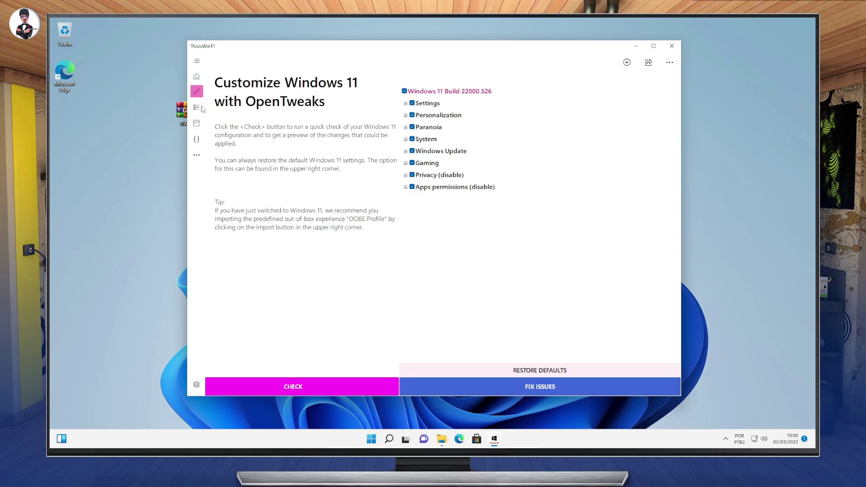
{"action": "left_click", "coordinate": [197, 108]}
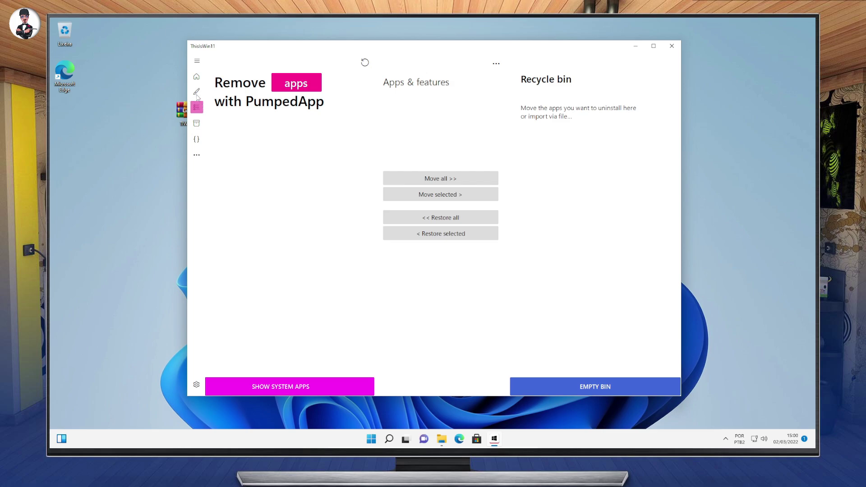
{"action": "key", "text": "Down"}
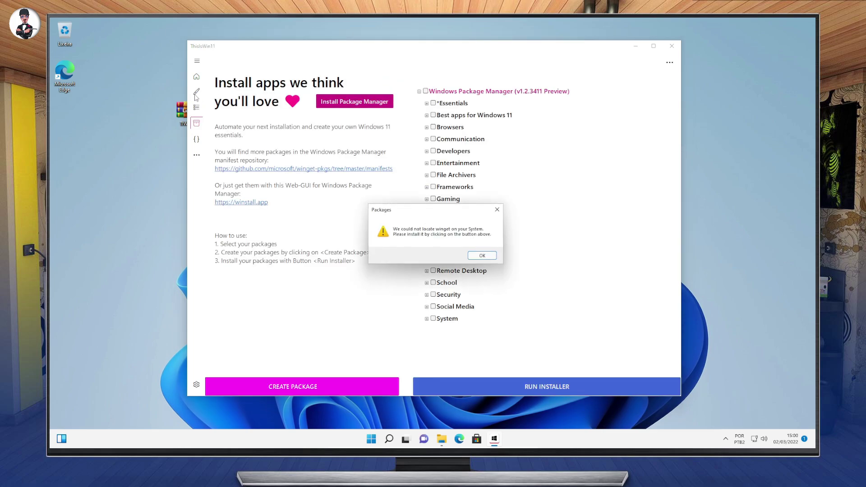
{"action": "left_click", "coordinate": [481, 255]}
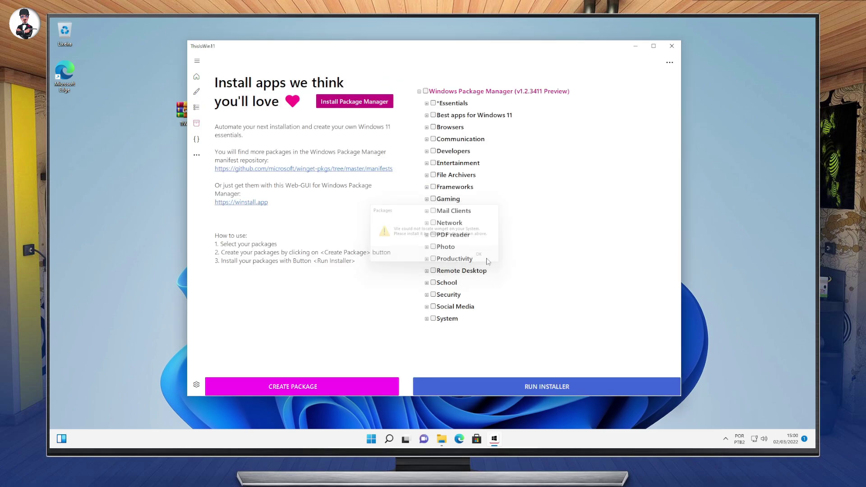
Return to OpenTweaks and expand the Settings, Personalization and Paranoia groups to review their tweaks
{"action": "left_click", "coordinate": [197, 91]}
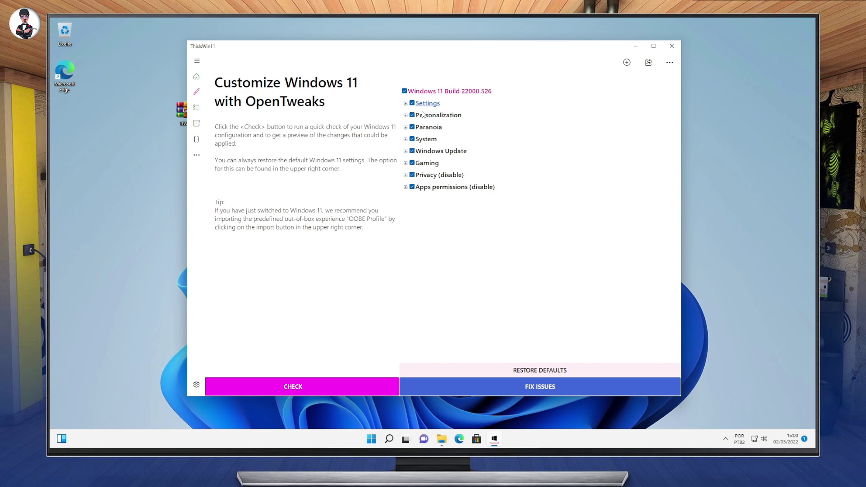
{"action": "left_click", "coordinate": [406, 104]}
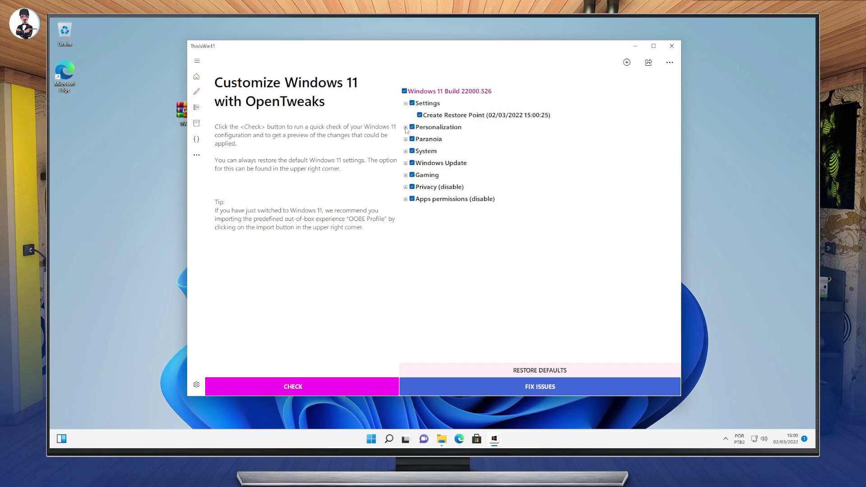
{"action": "left_click", "coordinate": [406, 127]}
{"action": "scroll", "coordinate": [435, 226], "scroll_direction": "down", "scroll_amount": 1}
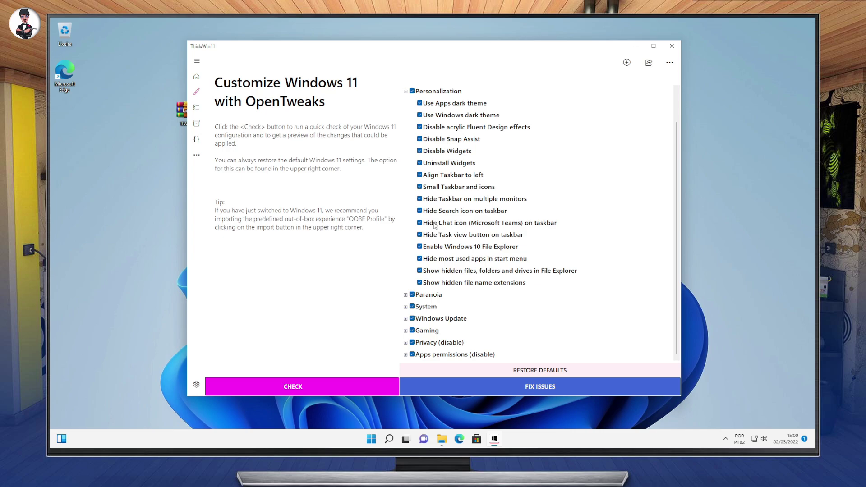
{"action": "left_click", "coordinate": [406, 295]}
{"action": "scroll", "coordinate": [408, 311], "scroll_direction": "down", "scroll_amount": 1}
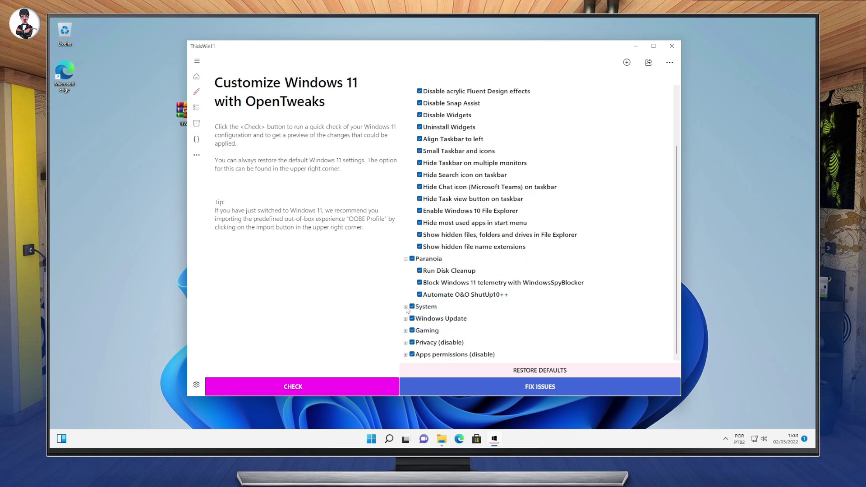
Expand the System, Windows Update and Gaming groups to review their tweaks
{"action": "left_click", "coordinate": [406, 307]}
{"action": "scroll", "coordinate": [406, 319], "scroll_direction": "down", "scroll_amount": 2}
{"action": "left_click", "coordinate": [406, 319]}
{"action": "scroll", "coordinate": [406, 322], "scroll_direction": "down", "scroll_amount": 1}
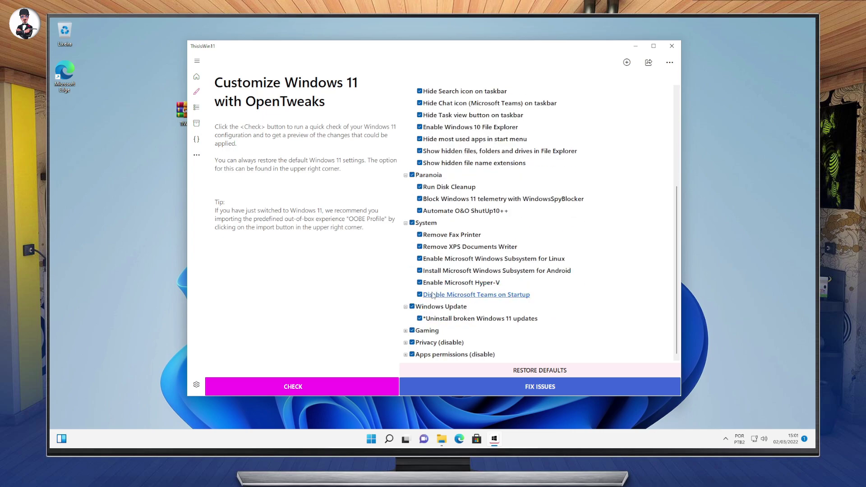
{"action": "left_click", "coordinate": [406, 331]}
{"action": "scroll", "coordinate": [415, 332], "scroll_direction": "down", "scroll_amount": 1}
{"action": "scroll", "coordinate": [414, 331], "scroll_direction": "down", "scroll_amount": 1}
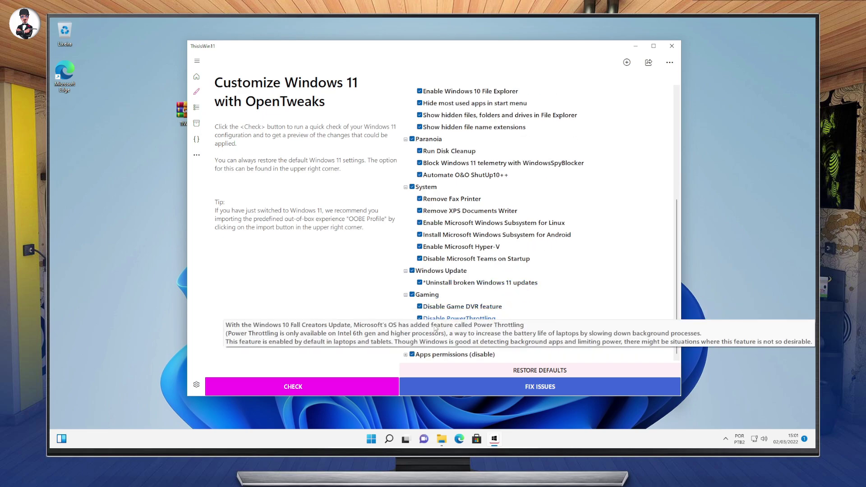
Expand the Privacy and Apps permissions groups and review the complete list of tweaks
{"action": "left_click", "coordinate": [405, 343]}
{"action": "scroll", "coordinate": [429, 352], "scroll_direction": "down", "scroll_amount": 4}
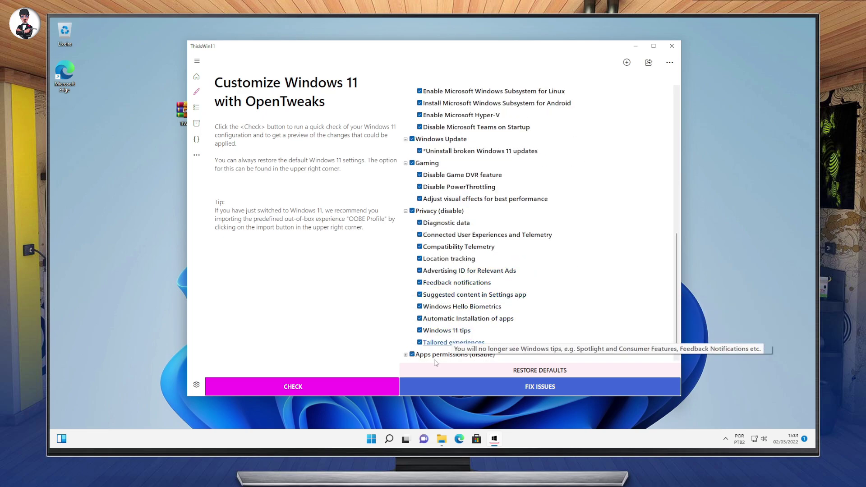
{"action": "left_click", "coordinate": [406, 355]}
{"action": "scroll", "coordinate": [451, 316], "scroll_direction": "down", "scroll_amount": 5}
{"action": "scroll", "coordinate": [478, 278], "scroll_direction": "up", "scroll_amount": 15}
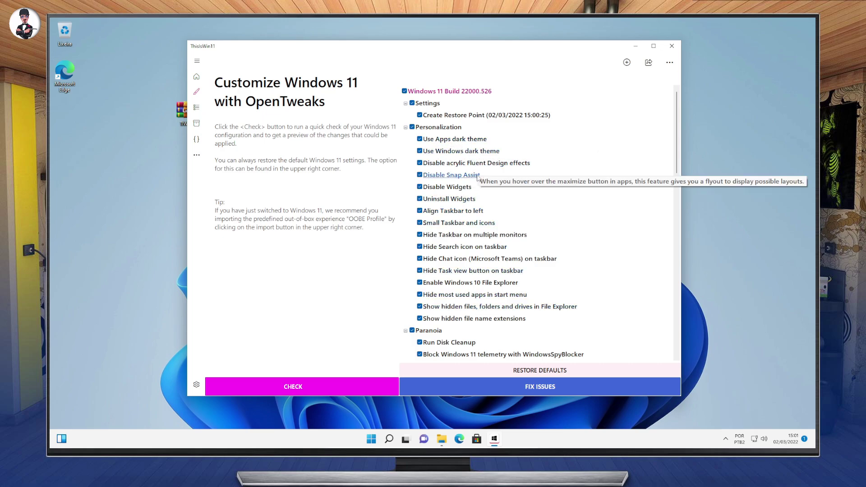
Exclude and re-include the Use Apps dark theme and Disable Widgets tweaks in the Personalization group
{"action": "left_click", "coordinate": [420, 140]}
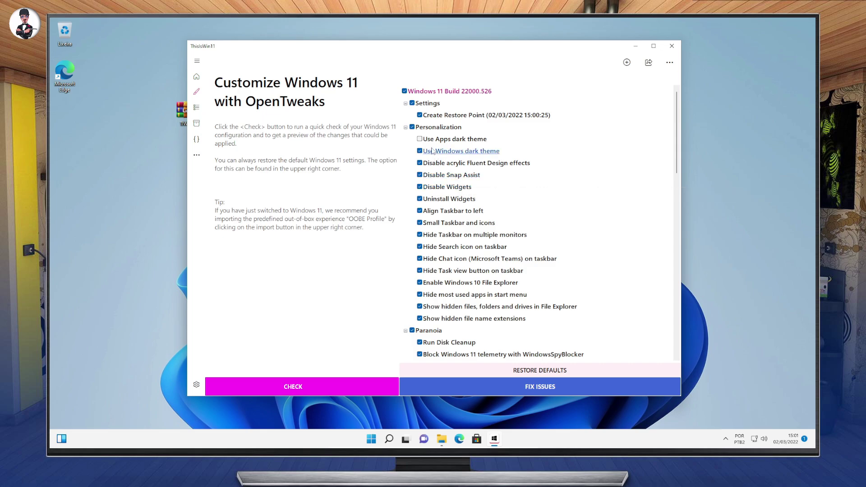
{"action": "left_click", "coordinate": [420, 139]}
{"action": "left_click", "coordinate": [420, 187]}
{"action": "left_click", "coordinate": [419, 186]}
Review the tweaks from Paranoia and System through Gaming, Privacy and Apps permissions to the end of the list
{"action": "scroll", "coordinate": [412, 222], "scroll_direction": "down", "scroll_amount": 15}
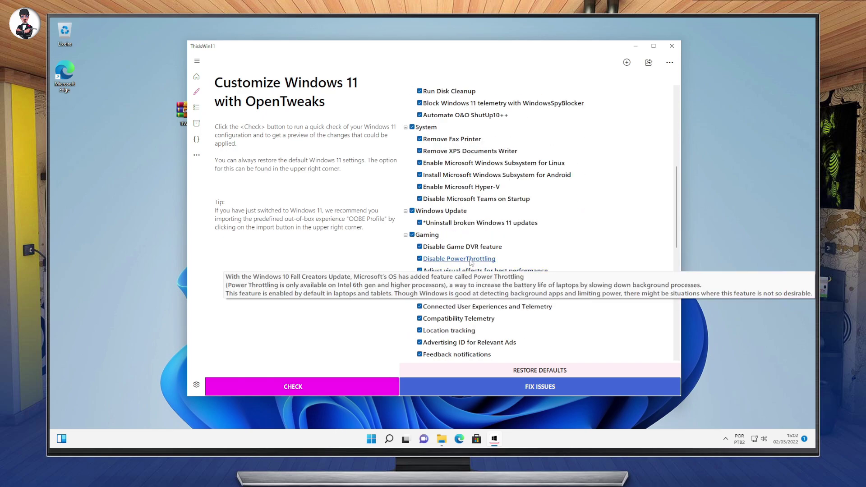
{"action": "scroll", "coordinate": [488, 266], "scroll_direction": "down", "scroll_amount": 5}
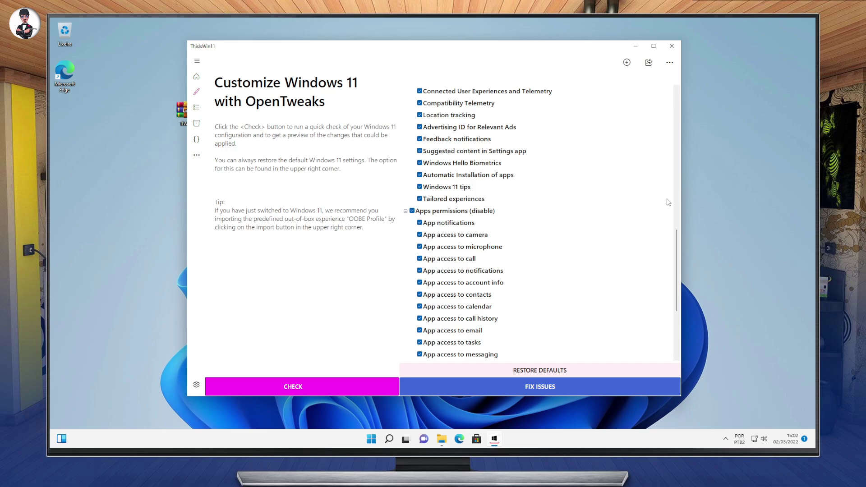
{"action": "scroll", "coordinate": [530, 210], "scroll_direction": "up", "scroll_amount": 4}
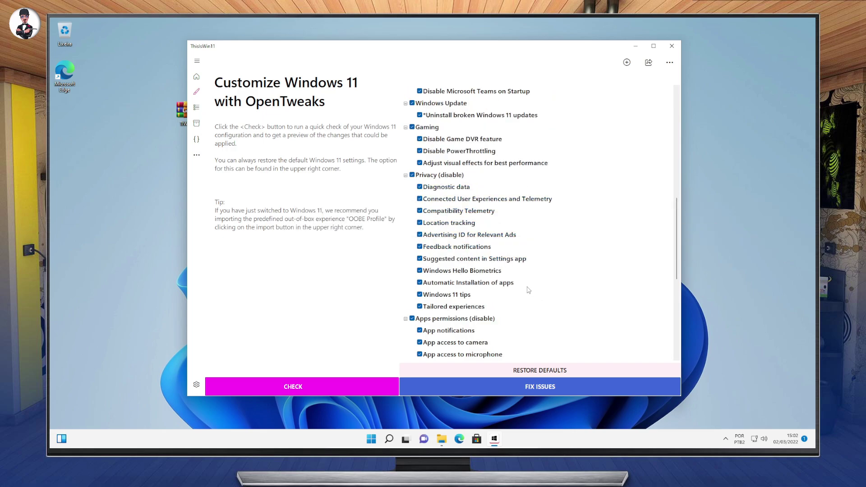
{"action": "scroll", "coordinate": [466, 301], "scroll_direction": "down", "scroll_amount": 9}
{"action": "scroll", "coordinate": [467, 302], "scroll_direction": "up", "scroll_amount": 4}
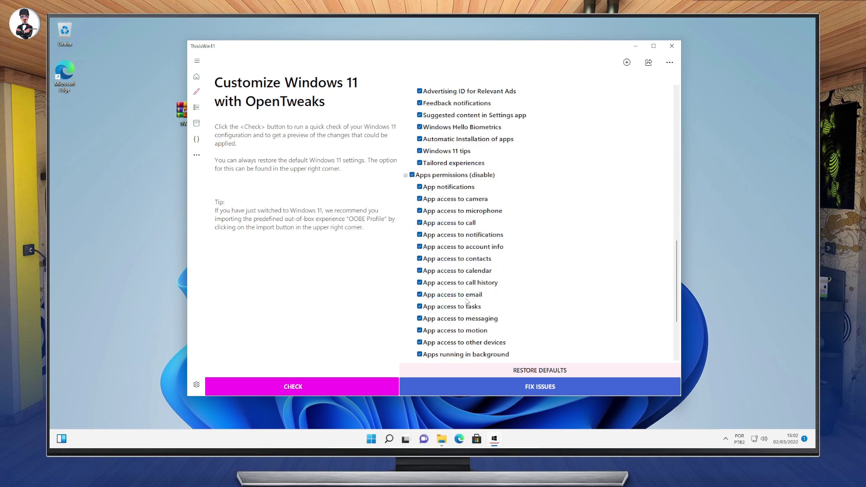
{"action": "scroll", "coordinate": [467, 301], "scroll_direction": "up", "scroll_amount": 8}
{"action": "scroll", "coordinate": [467, 300], "scroll_direction": "down", "scroll_amount": 12}
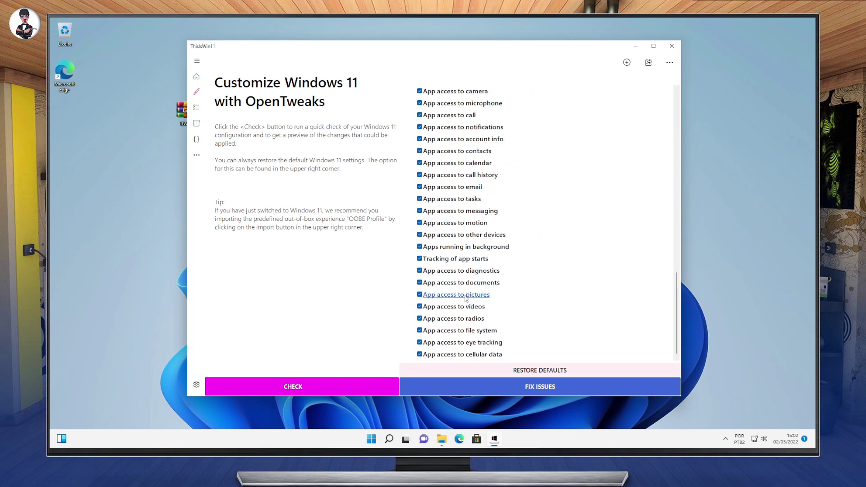
{"action": "scroll", "coordinate": [513, 311], "scroll_direction": "up", "scroll_amount": 4}
{"action": "scroll", "coordinate": [496, 293], "scroll_direction": "down", "scroll_amount": 4}
{"action": "scroll", "coordinate": [473, 271], "scroll_direction": "up", "scroll_amount": 4}
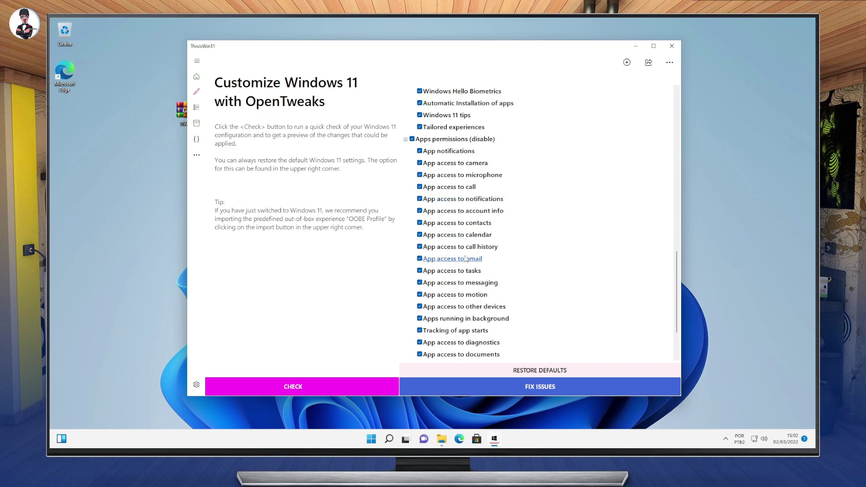
{"action": "scroll", "coordinate": [466, 260], "scroll_direction": "down", "scroll_amount": 2}
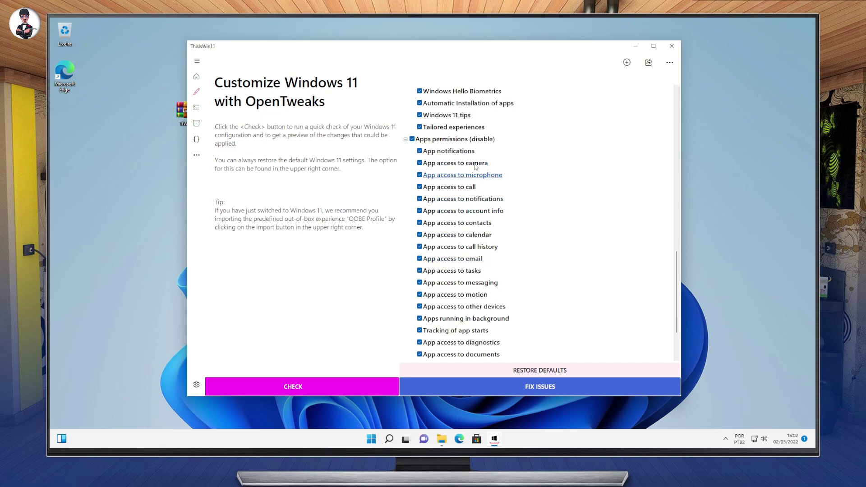
Exclude the App access to microphone tweak and apply all the other selected OpenTweaks fixes
{"action": "left_click", "coordinate": [425, 175]}
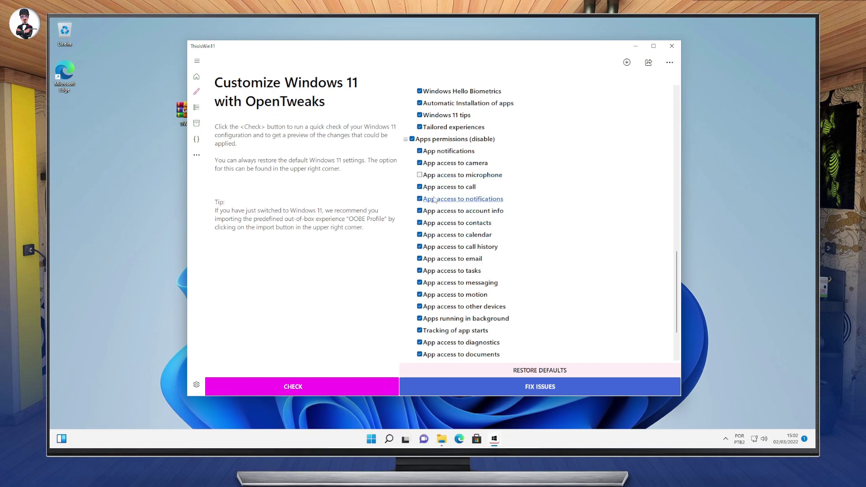
{"action": "scroll", "coordinate": [444, 208], "scroll_direction": "up", "scroll_amount": 10}
{"action": "scroll", "coordinate": [452, 199], "scroll_direction": "down", "scroll_amount": 3}
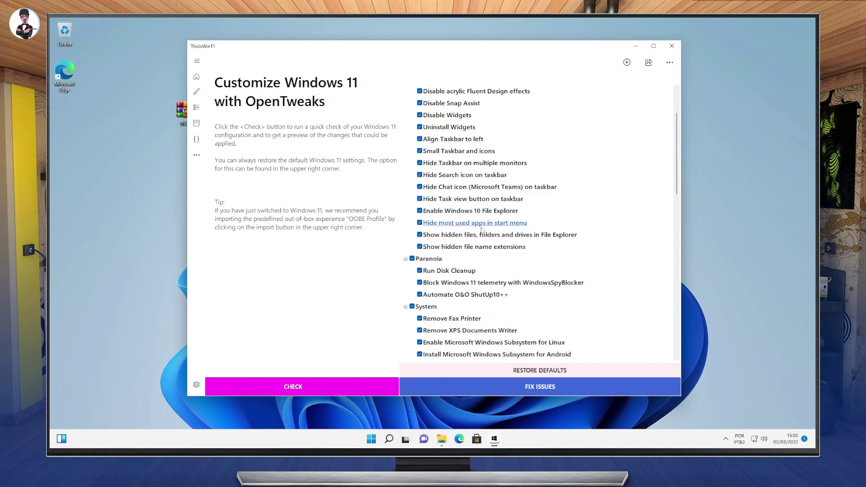
{"action": "scroll", "coordinate": [470, 280], "scroll_direction": "up", "scroll_amount": 3}
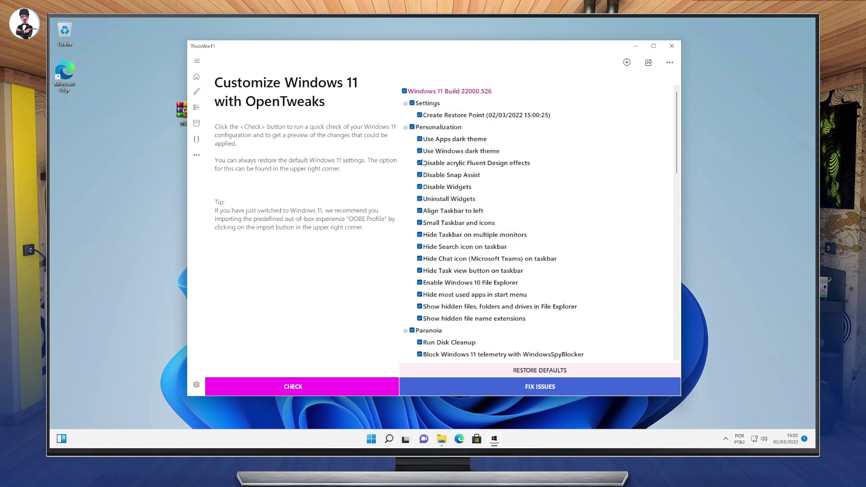
{"action": "scroll", "coordinate": [545, 298], "scroll_direction": "down", "scroll_amount": 1}
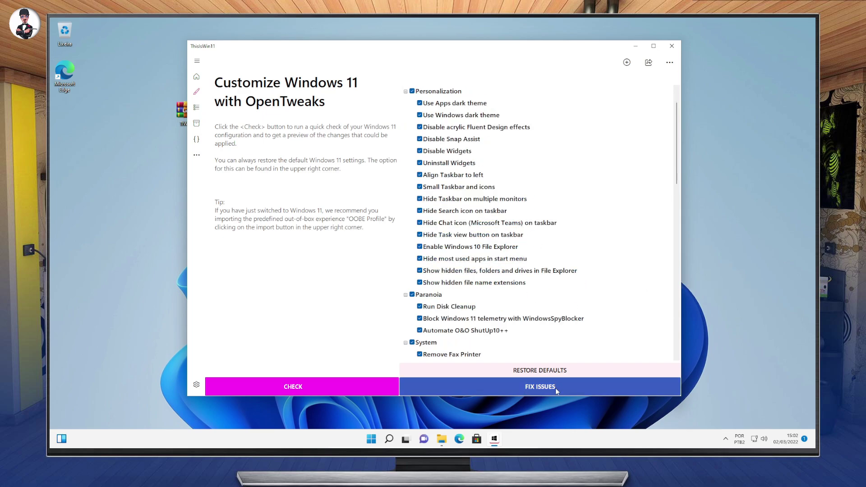
{"action": "left_click", "coordinate": [535, 389]}
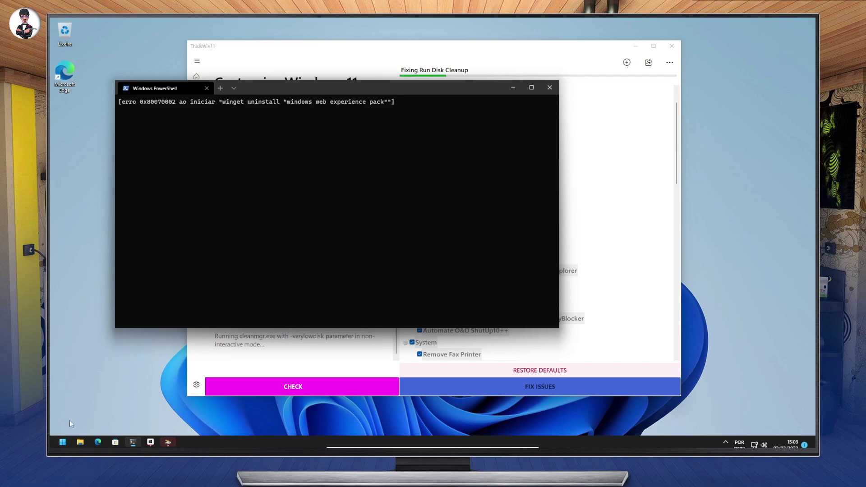
Take a look at the Start menu, and close the Windows PowerShell window and the disk space notification
{"action": "left_click", "coordinate": [62, 444]}
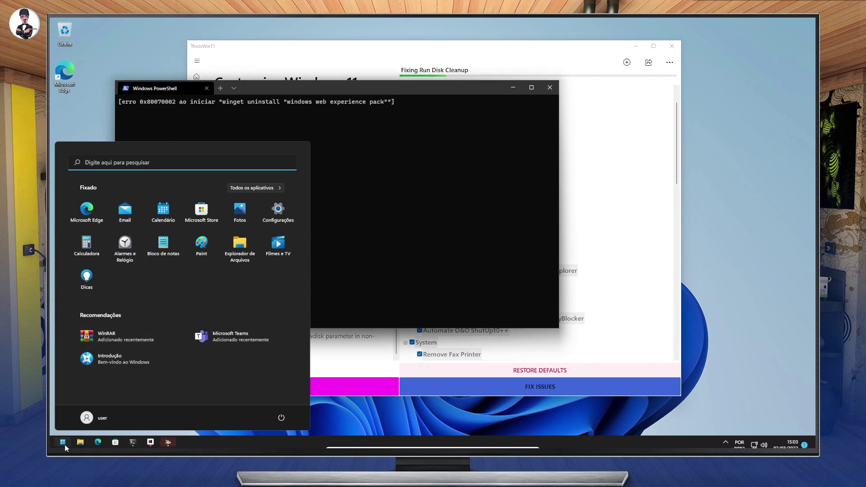
{"action": "key", "text": "Escape"}
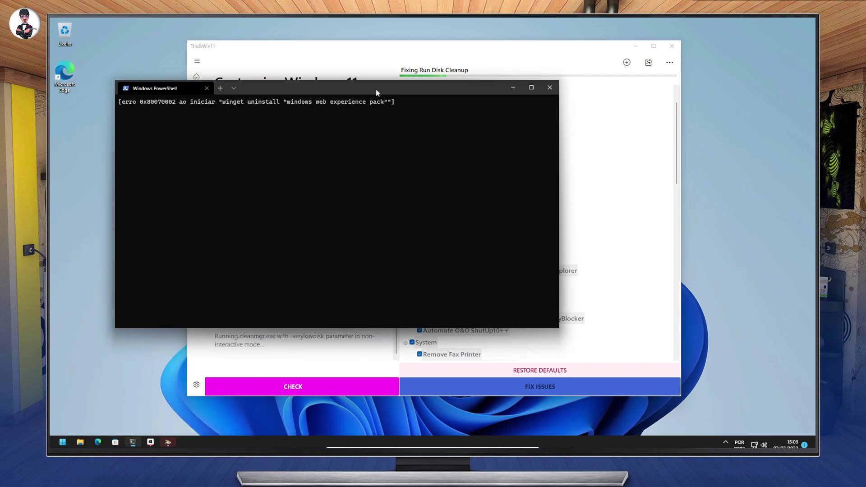
{"action": "left_click_drag", "start_coordinate": [375, 89], "coordinate": [486, 108]}
{"action": "left_click_drag", "start_coordinate": [391, 110], "coordinate": [384, 110]}
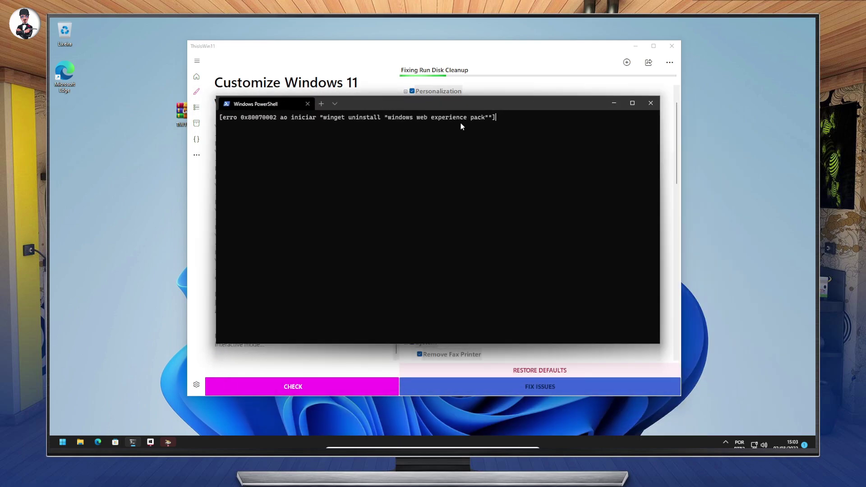
{"action": "left_click", "coordinate": [651, 103]}
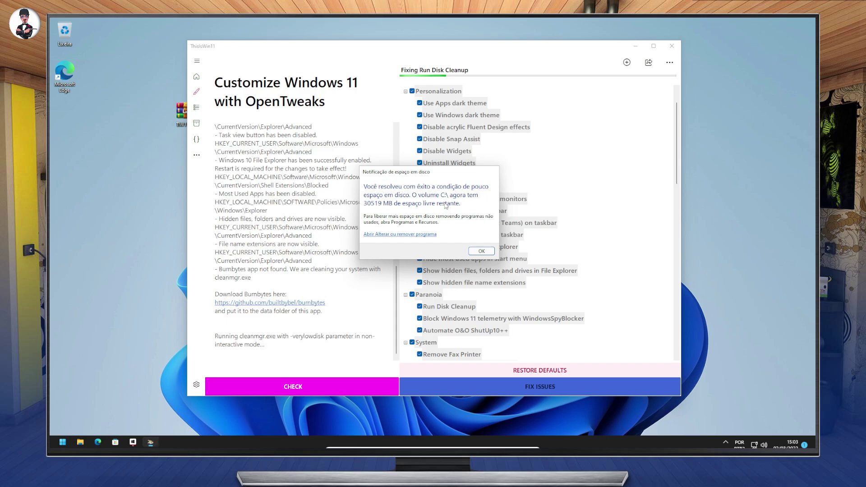
{"action": "left_click", "coordinate": [482, 251]}
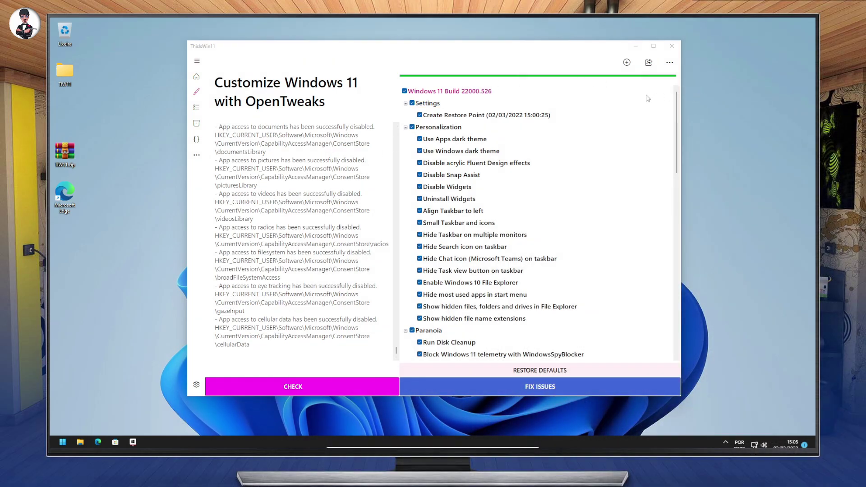
Open PumpedApp and review its list of removable apps against the apps pinned in the Start menu
{"action": "scroll", "coordinate": [435, 123], "scroll_direction": "down", "scroll_amount": 3}
{"action": "scroll", "coordinate": [436, 122], "scroll_direction": "up", "scroll_amount": 3}
{"action": "left_click", "coordinate": [196, 107]}
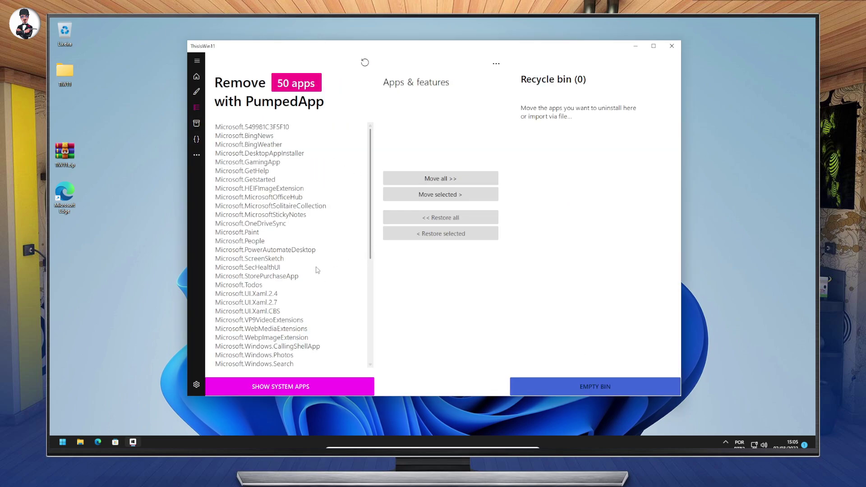
{"action": "scroll", "coordinate": [324, 266], "scroll_direction": "down", "scroll_amount": 5}
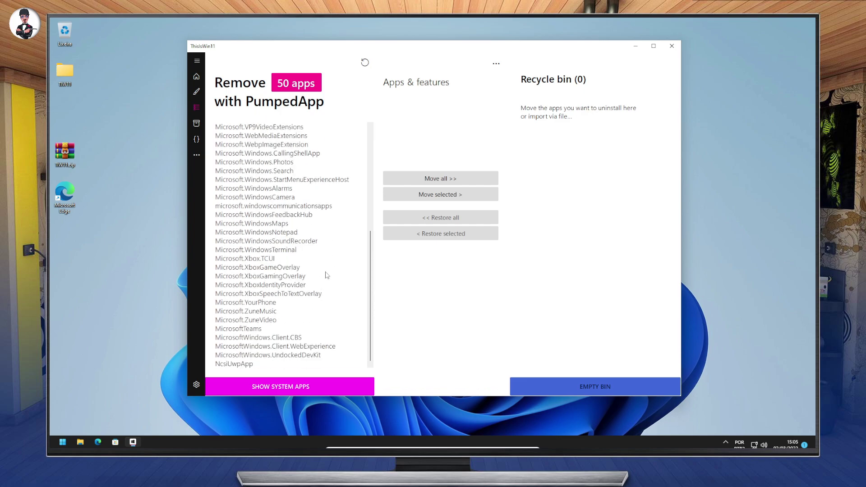
{"action": "left_click", "coordinate": [62, 442]}
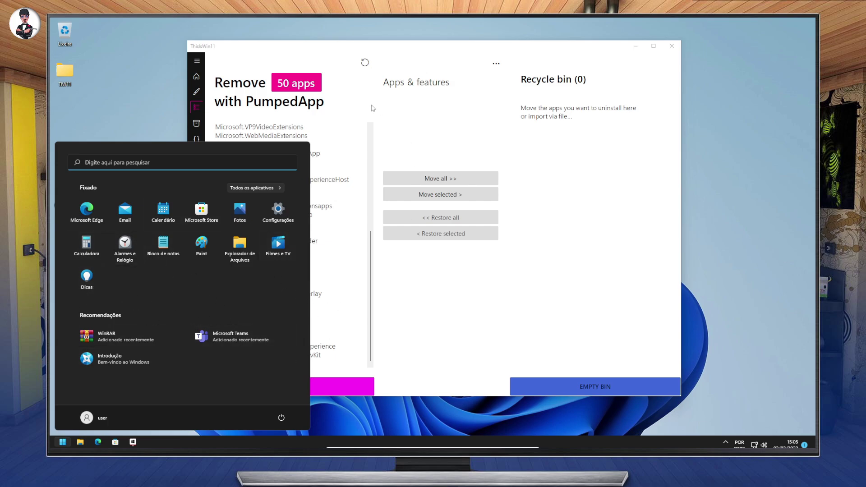
{"action": "left_click", "coordinate": [434, 53]}
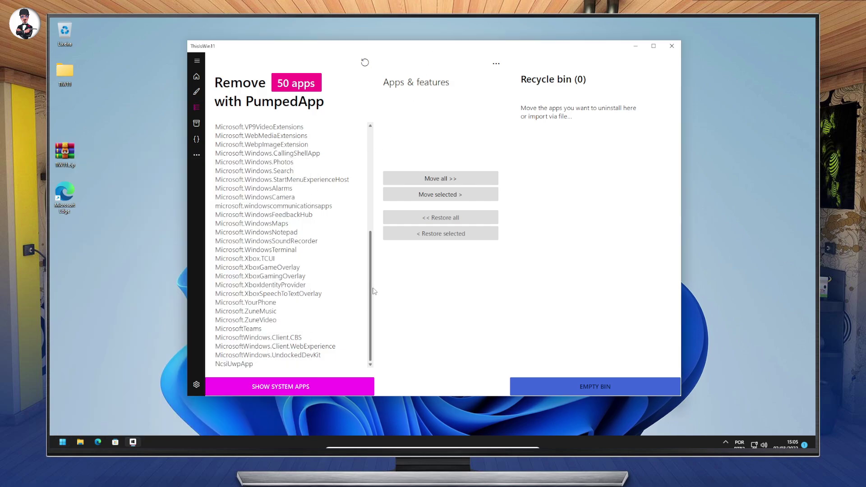
{"action": "scroll", "coordinate": [277, 231], "scroll_direction": "up", "scroll_amount": 5}
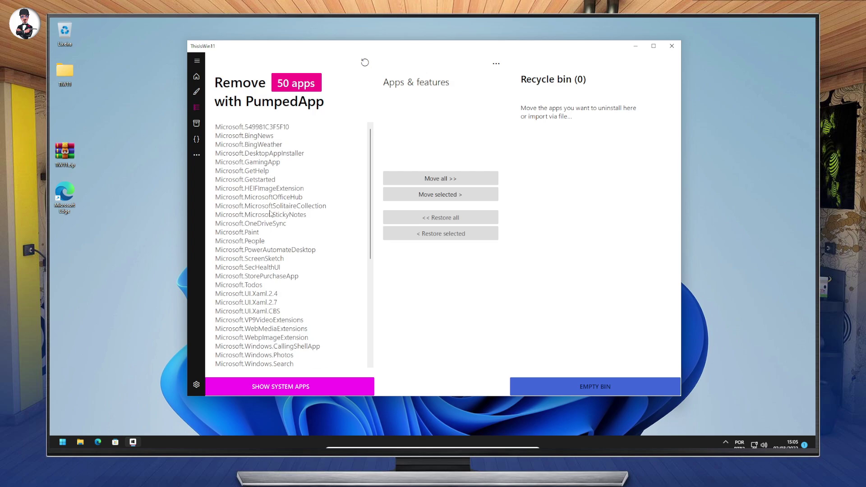
Add Microsoft.BingNews and Microsoft.BingWeather to PumpedApp's recycle bin
{"action": "left_click", "coordinate": [271, 136]}
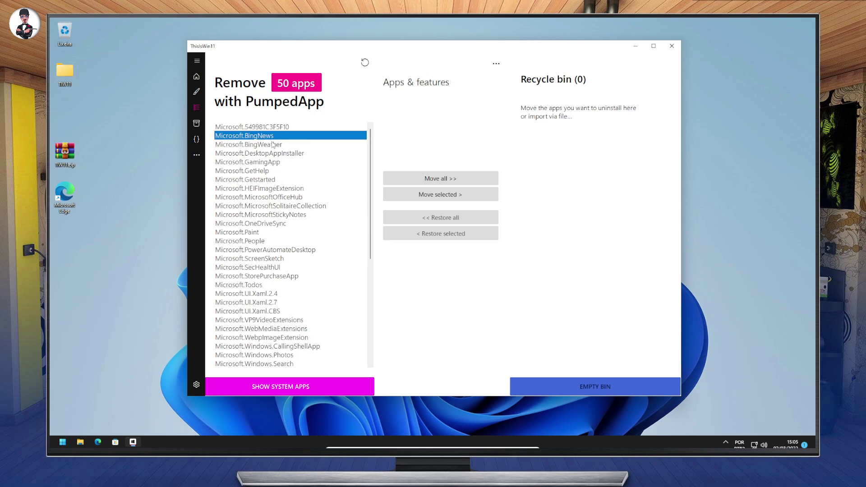
{"action": "left_click", "coordinate": [430, 194]}
{"action": "left_click", "coordinate": [258, 137]}
{"action": "left_click", "coordinate": [431, 197]}
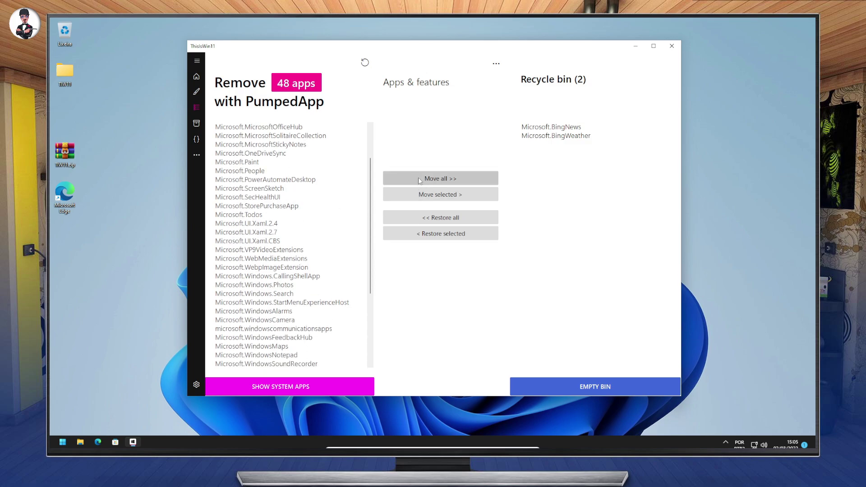
Move all remaining apps into the recycle bin and empty it to uninstall them
{"action": "left_click", "coordinate": [441, 178]}
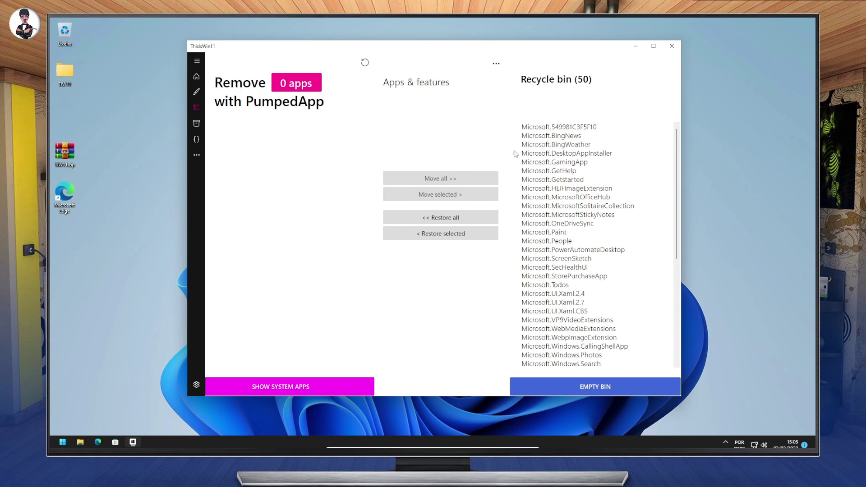
{"action": "left_click", "coordinate": [608, 389]}
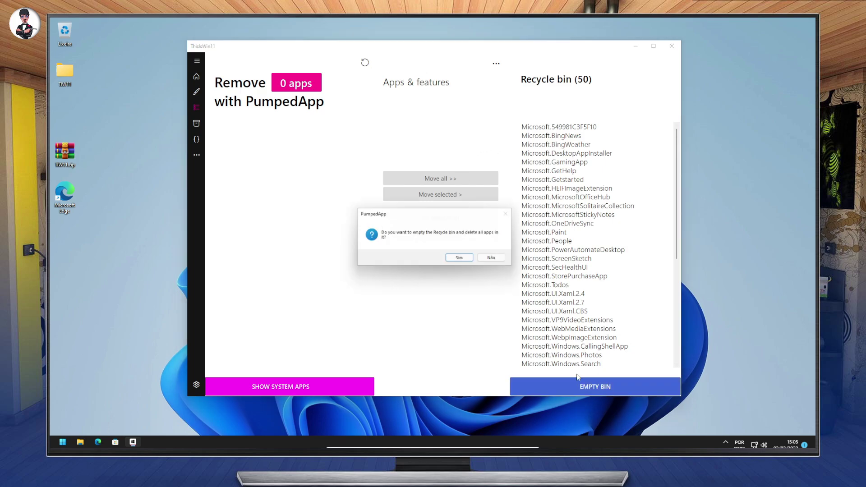
{"action": "left_click", "coordinate": [461, 258]}
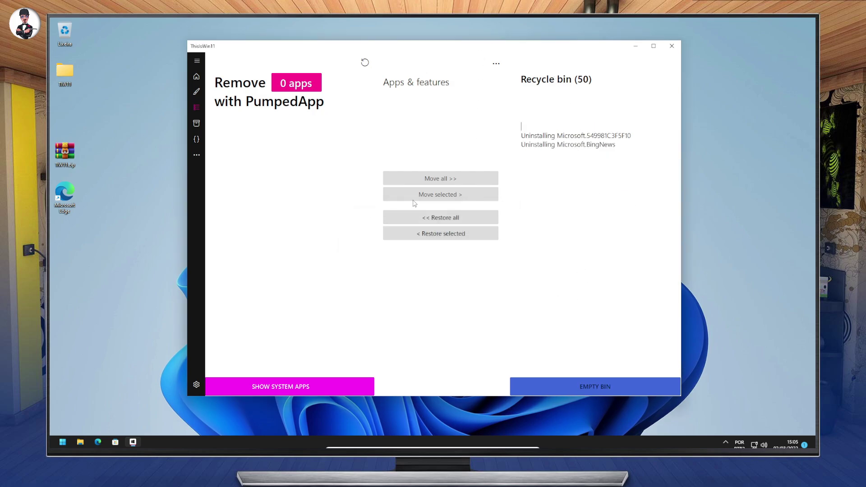
Check the Start menu's pinned apps during and after the removal, and read PumpedApp's removal summary
{"action": "left_click", "coordinate": [62, 444]}
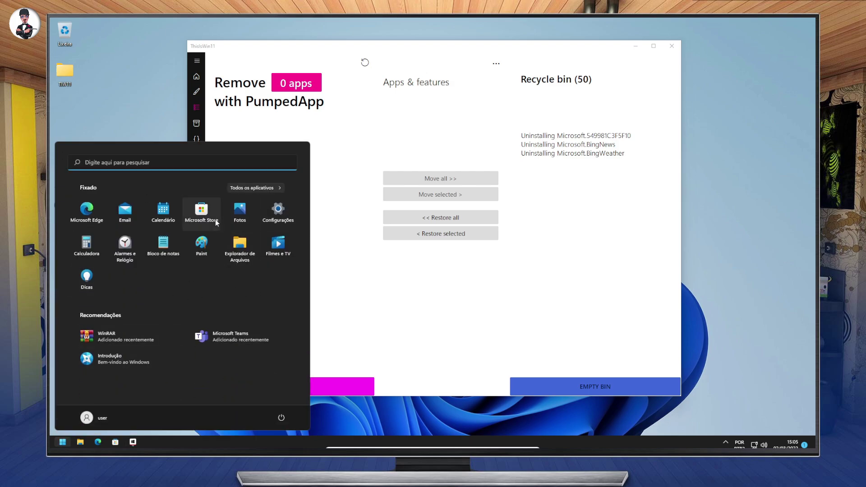
{"action": "left_click", "coordinate": [172, 240]}
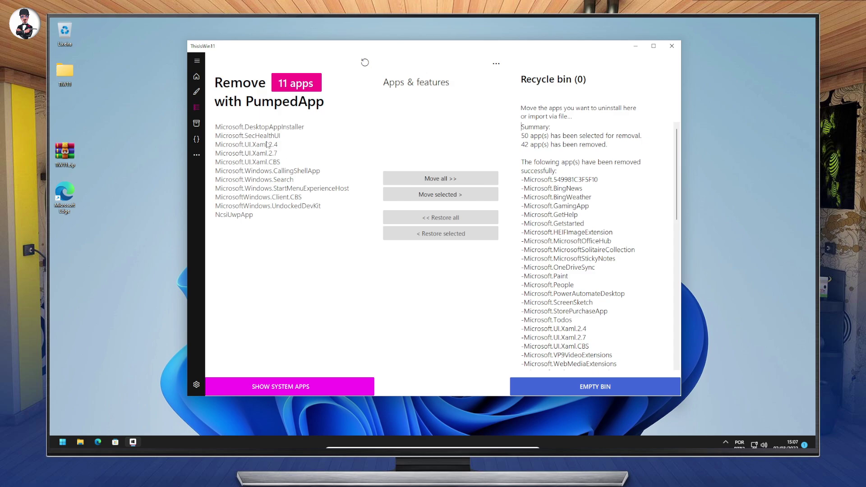
{"action": "left_click", "coordinate": [54, 443]}
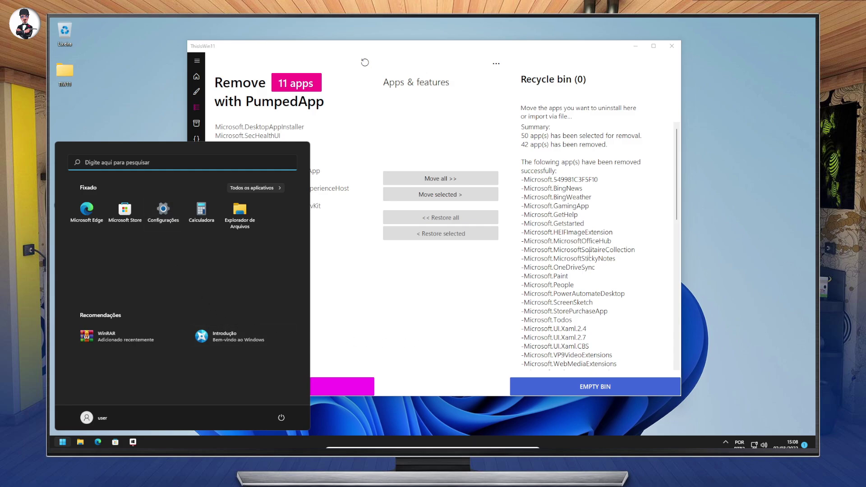
{"action": "scroll", "coordinate": [568, 258], "scroll_direction": "down", "scroll_amount": 2}
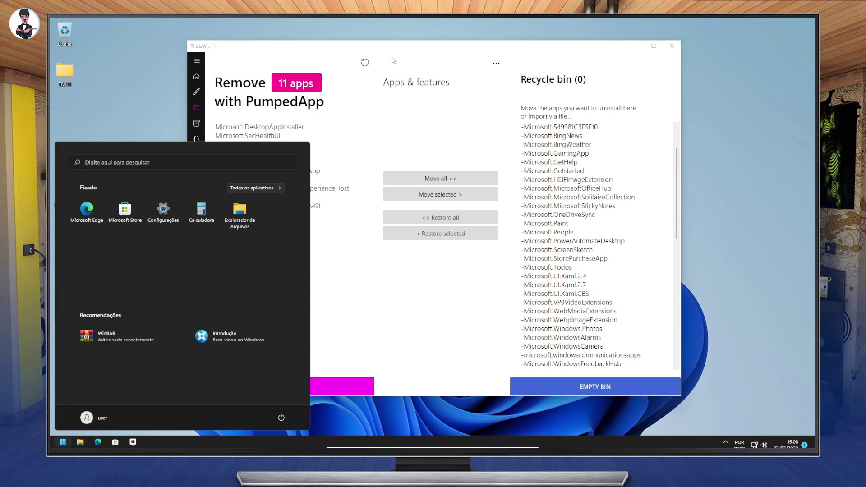
{"action": "left_click", "coordinate": [437, 49]}
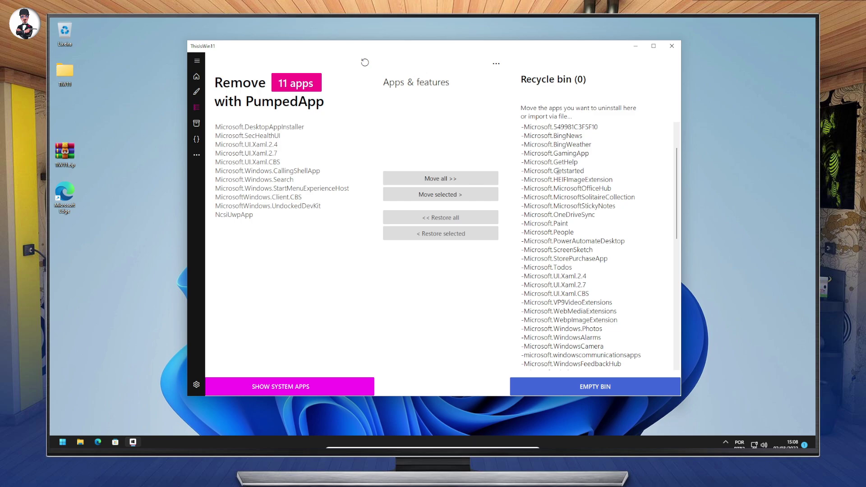
Open the package installation module and examine the Essentials and Best apps for Windows 11 groups, collapsing each again
{"action": "left_click", "coordinate": [196, 124]}
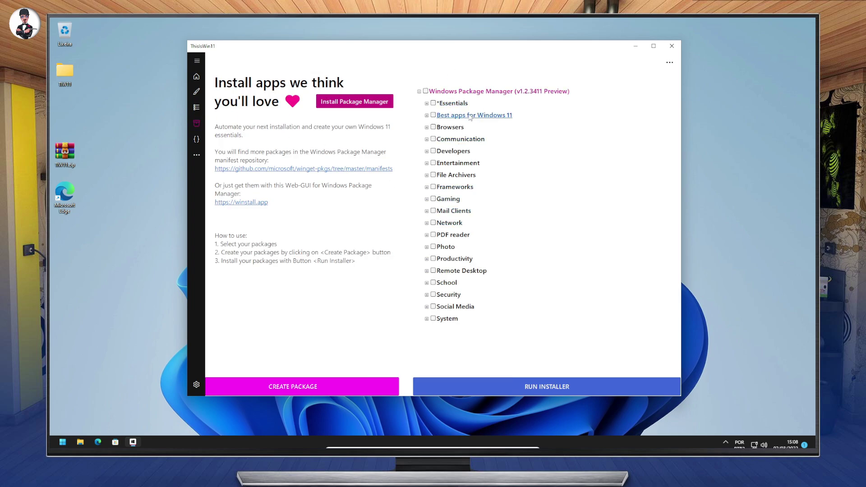
{"action": "left_click", "coordinate": [426, 103]}
{"action": "left_click", "coordinate": [426, 103]}
{"action": "left_click", "coordinate": [427, 116]}
{"action": "left_click", "coordinate": [426, 116]}
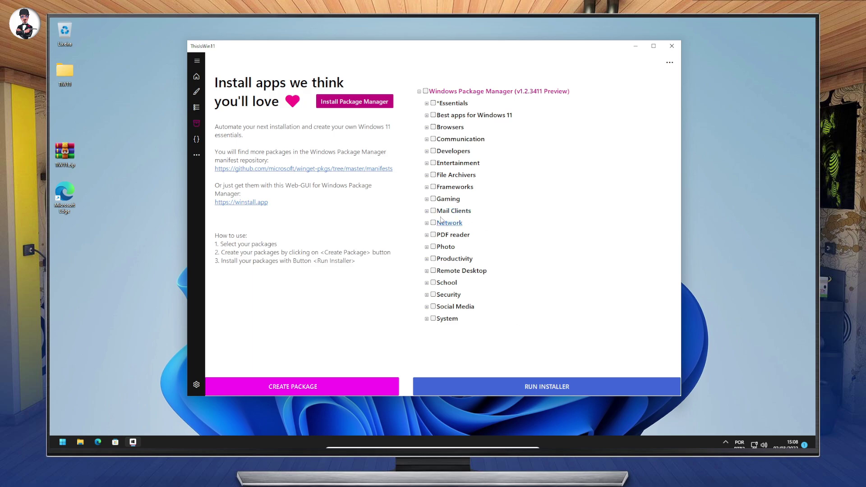
Examine the packages in the Gaming group, collapse it again, and open the PowerUI automation module
{"action": "left_click", "coordinate": [427, 198]}
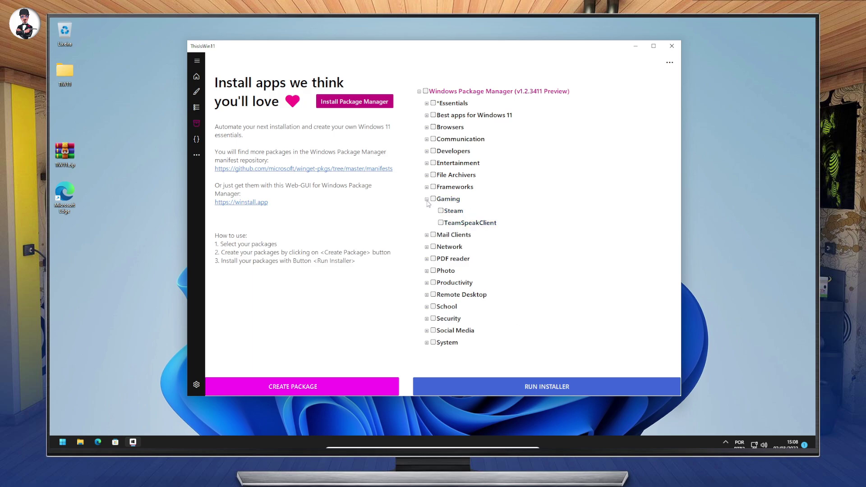
{"action": "left_click", "coordinate": [427, 199]}
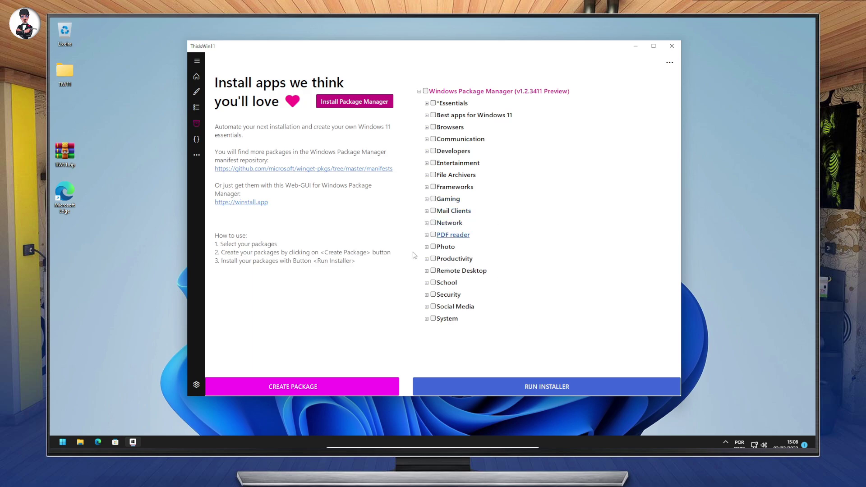
{"action": "left_click", "coordinate": [196, 139]}
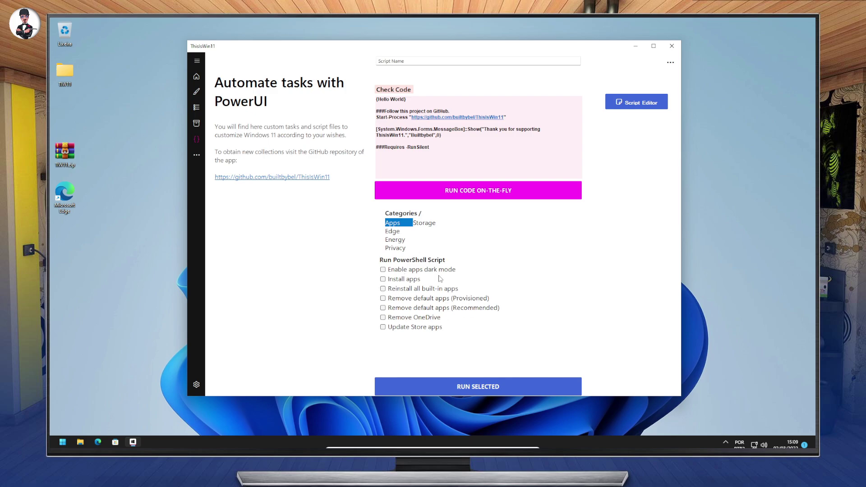
Close ThisIsWin11 and refresh the Windows desktop
{"action": "left_click", "coordinate": [674, 45]}
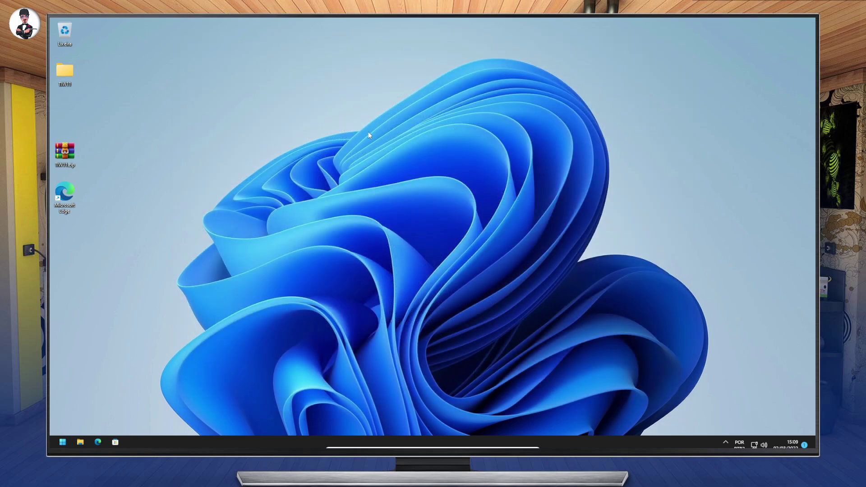
{"action": "right_click", "coordinate": [368, 132]}
{"action": "left_click", "coordinate": [396, 163]}
Search Windows for "g" and open Gerenciador de Tarefas from the results
{"action": "left_click", "coordinate": [63, 442]}
{"action": "left_click", "coordinate": [63, 442]}
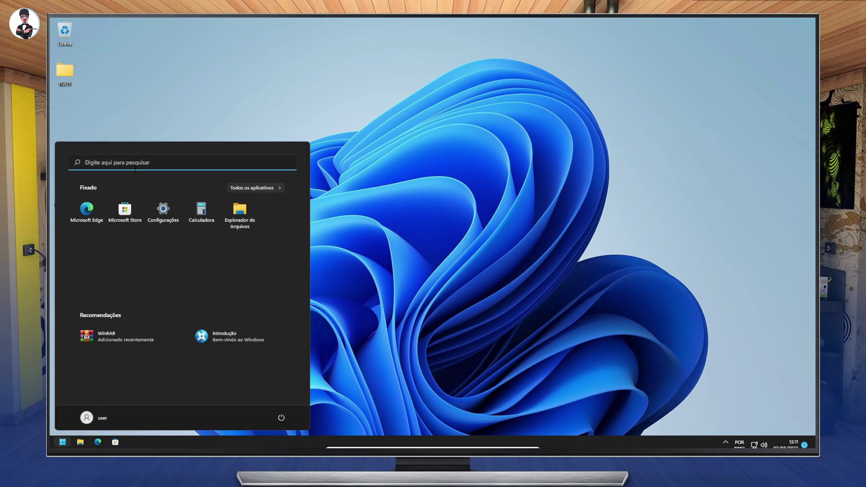
{"action": "left_click", "coordinate": [136, 163]}
{"action": "type", "text": "g"}
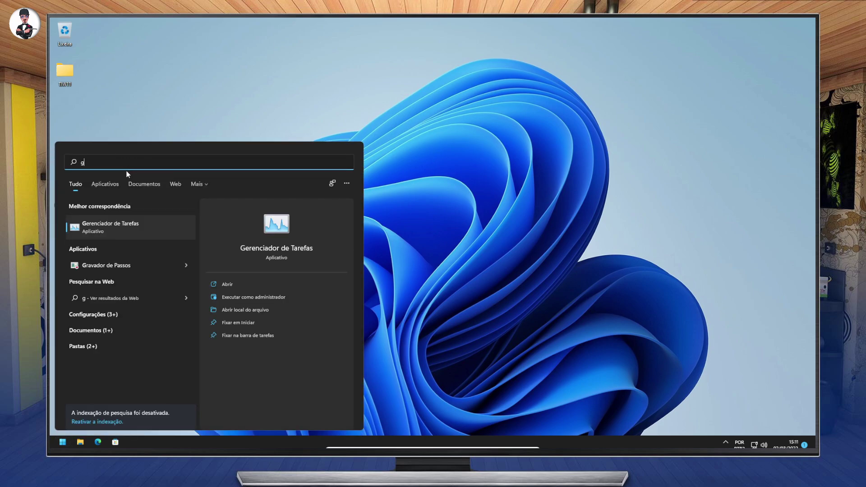
{"action": "left_click", "coordinate": [187, 223]}
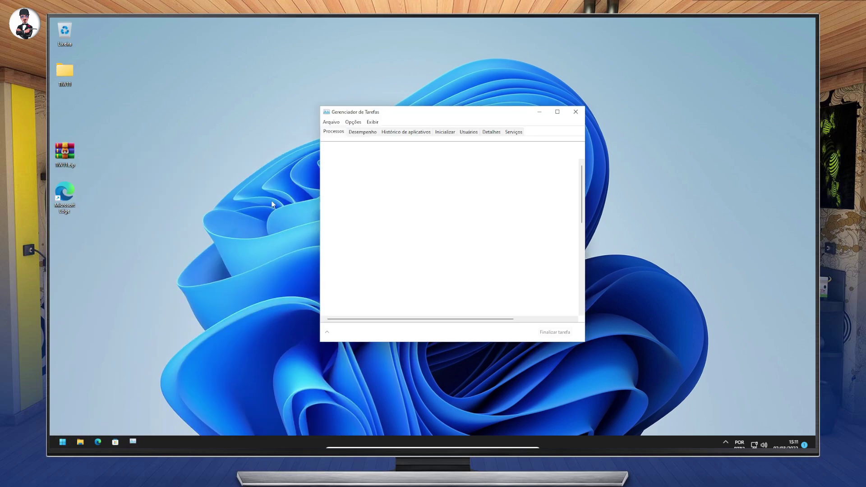
Examine the CPU performance and process figures in Gerenciador de Tarefas, and close it
{"action": "left_click_drag", "start_coordinate": [375, 117], "coordinate": [366, 117]}
{"action": "left_click", "coordinate": [354, 133]}
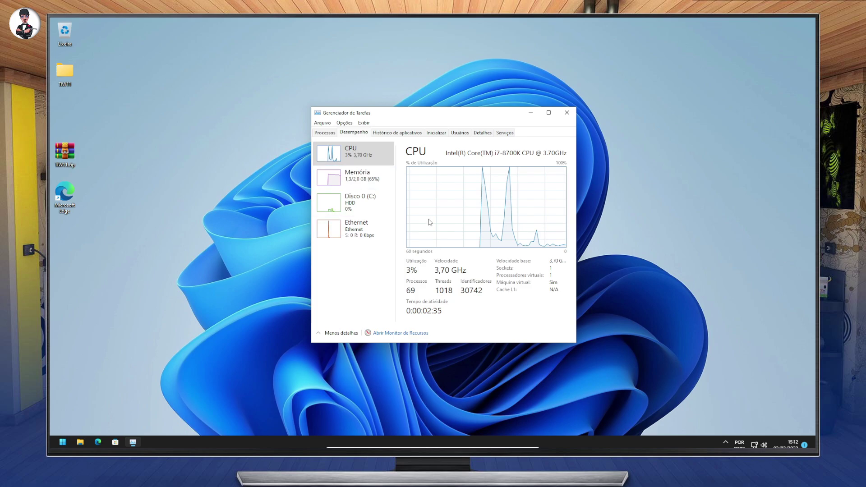
{"action": "left_click", "coordinate": [567, 112]}
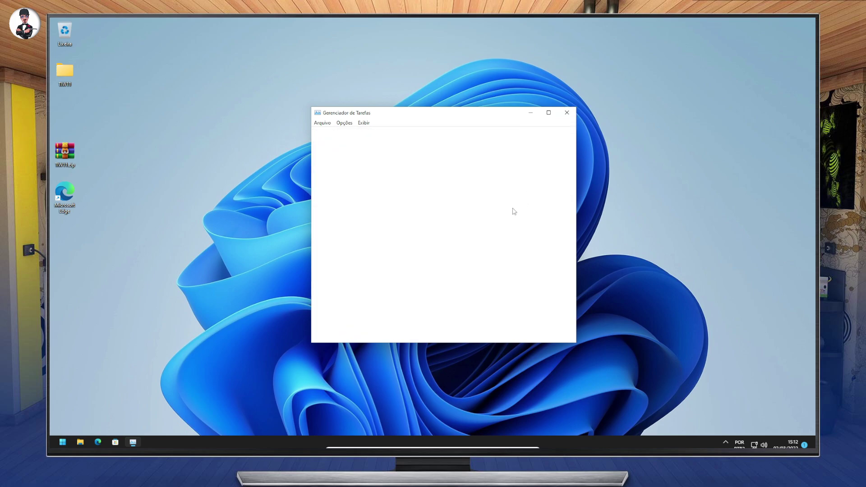